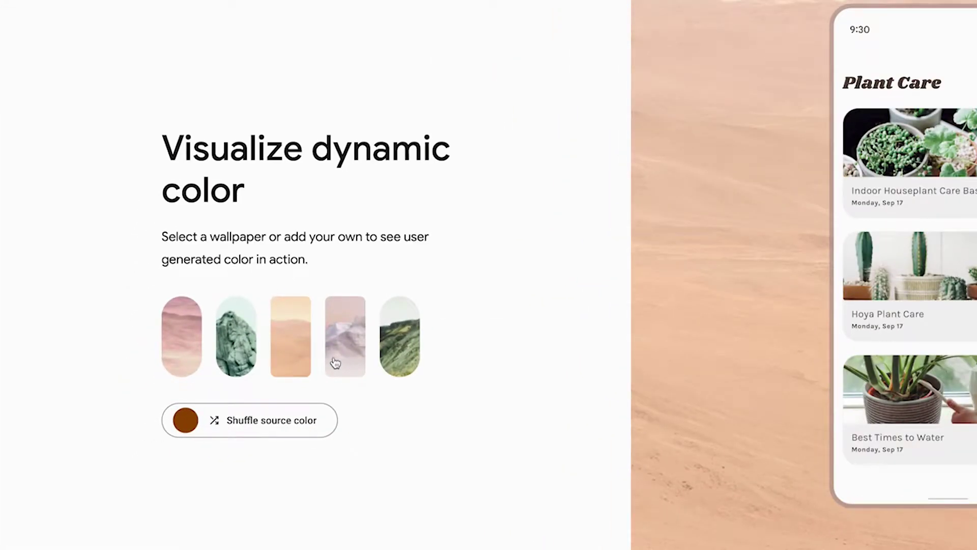
Preview the theme from the white rock, pink desert and another wallpaper
click(335, 362)
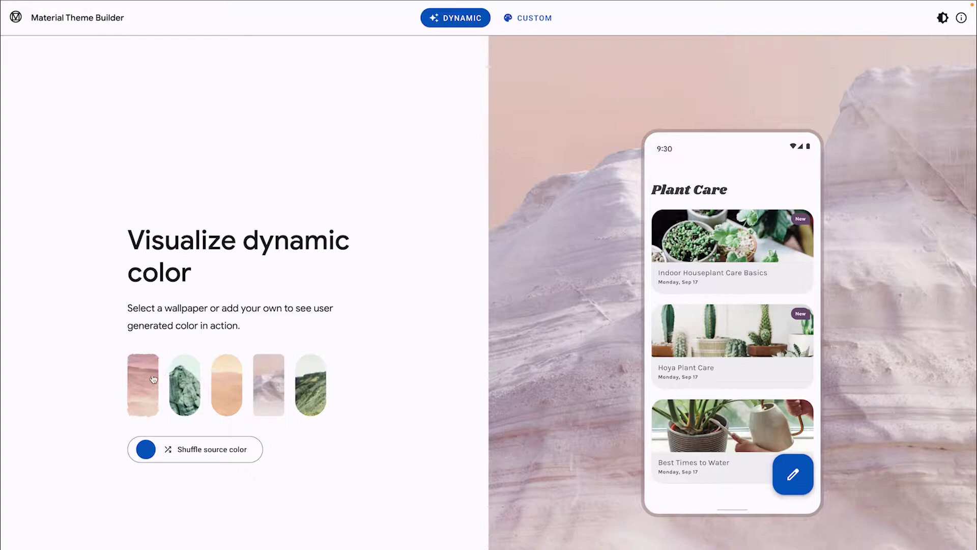
click(147, 382)
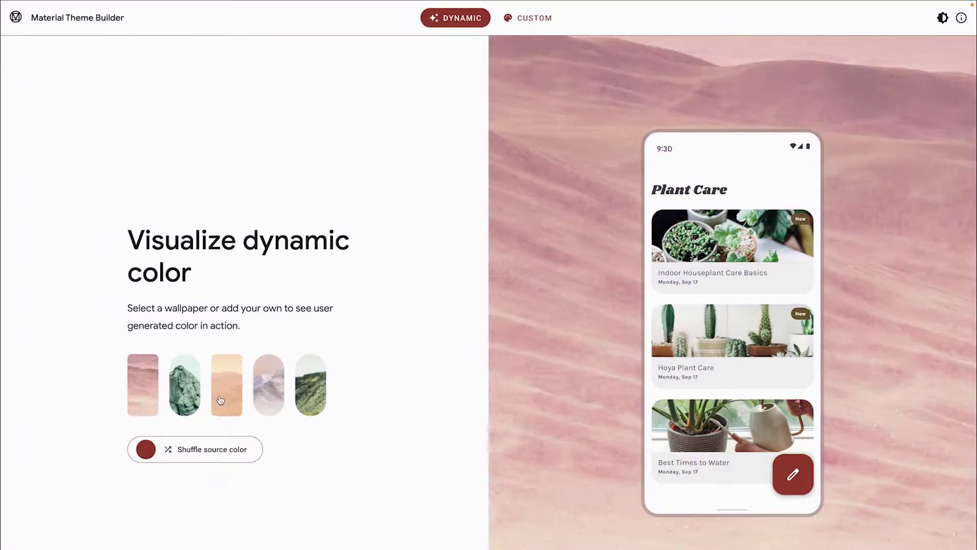
click(307, 388)
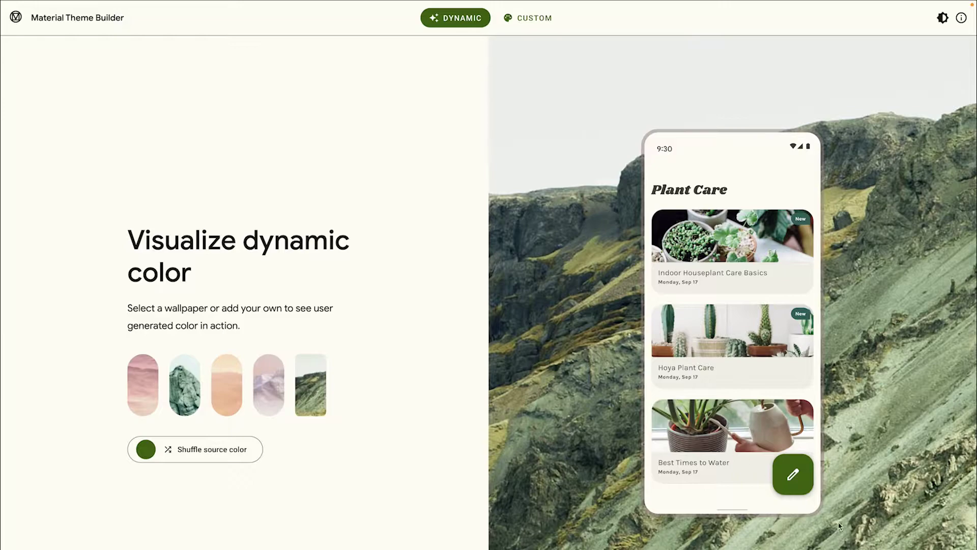
Shuffle the source color twice to olive, then toggle dark mode on and off
click(204, 454)
click(220, 457)
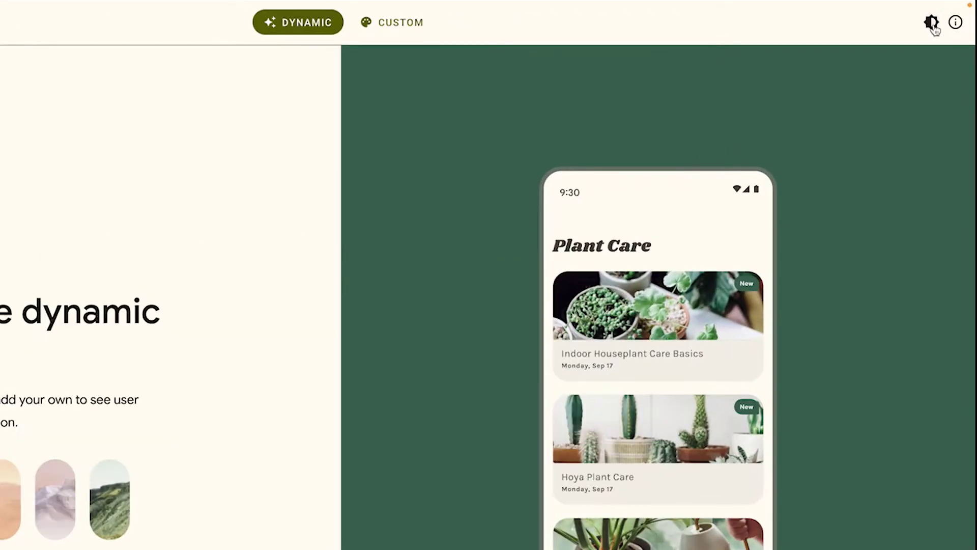
click(943, 19)
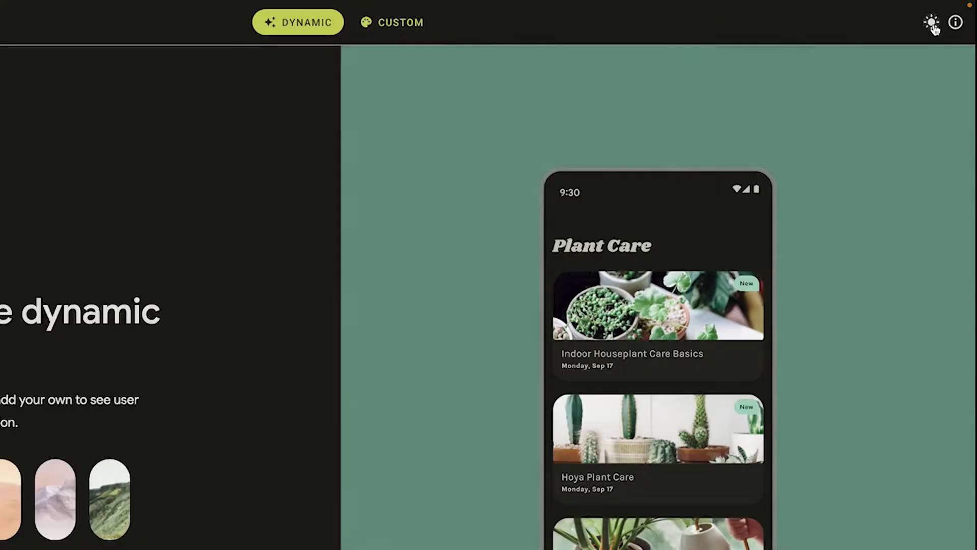
click(932, 26)
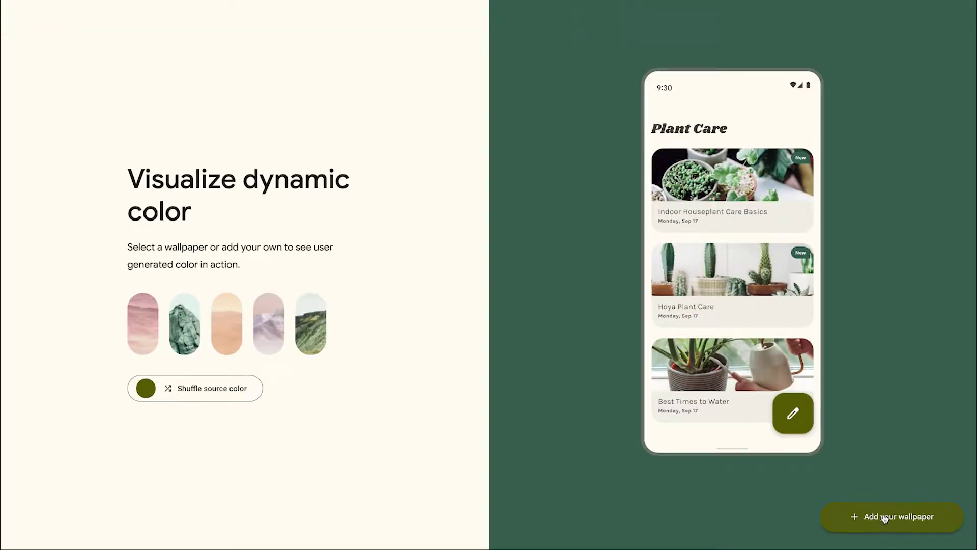
Upload the Desktop neon-lights image as the wallpaper, then check it in dark and light mode
click(885, 518)
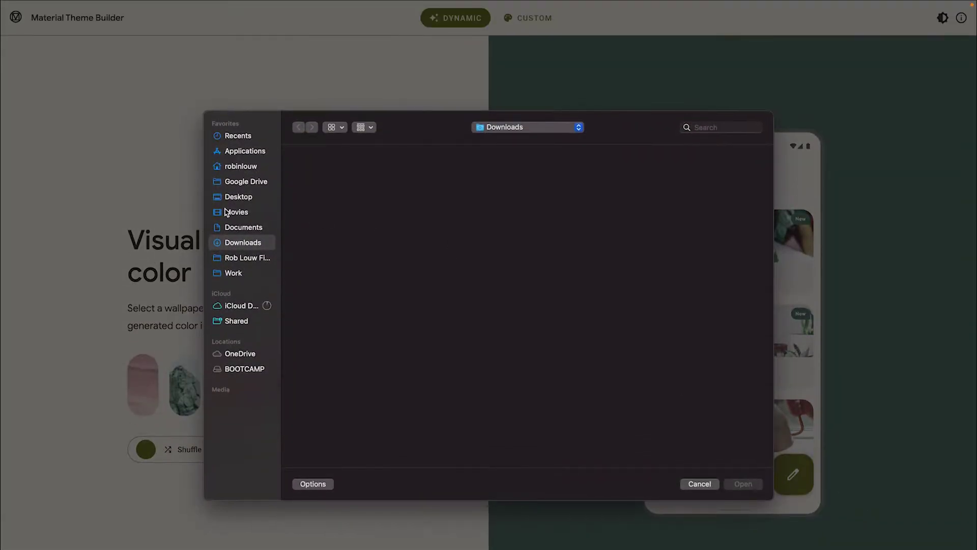
click(229, 199)
click(320, 191)
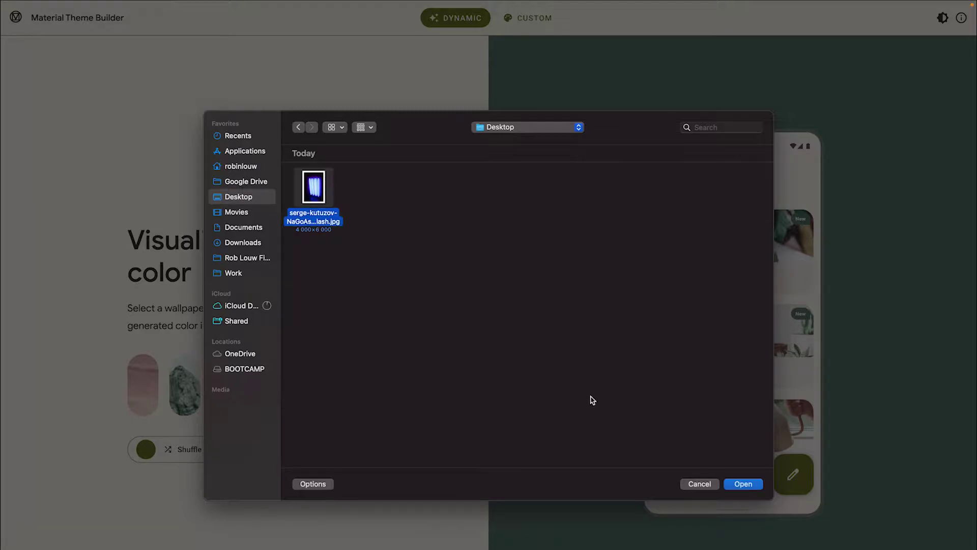
click(743, 484)
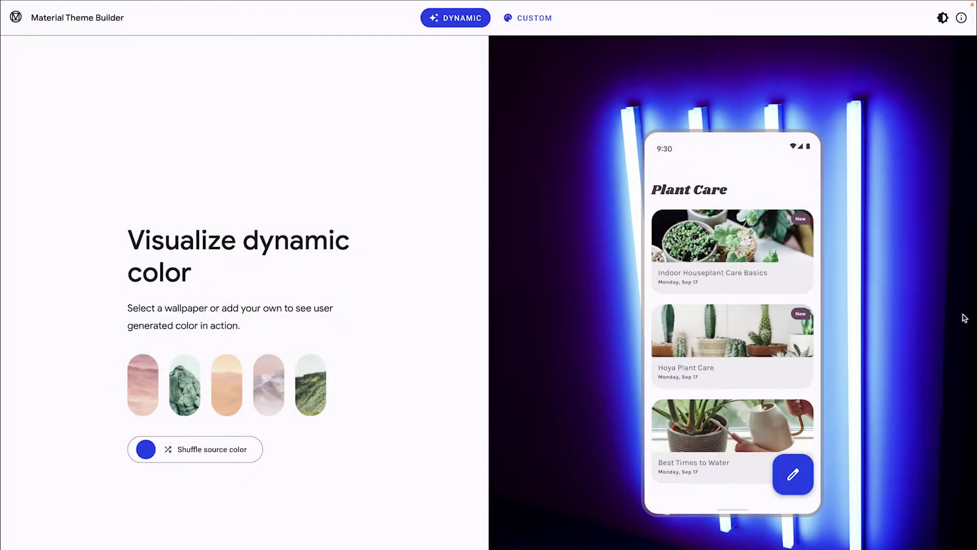
click(942, 20)
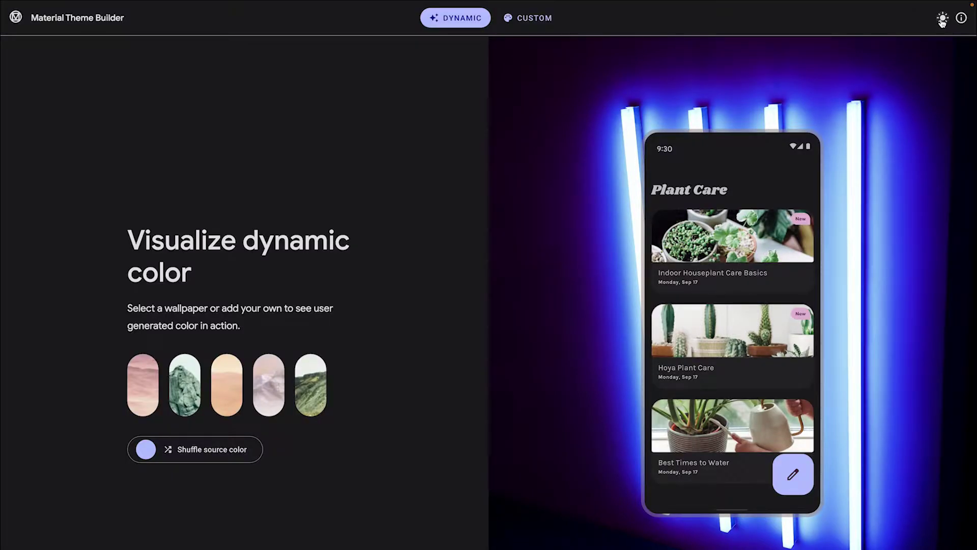
click(942, 20)
click(942, 20)
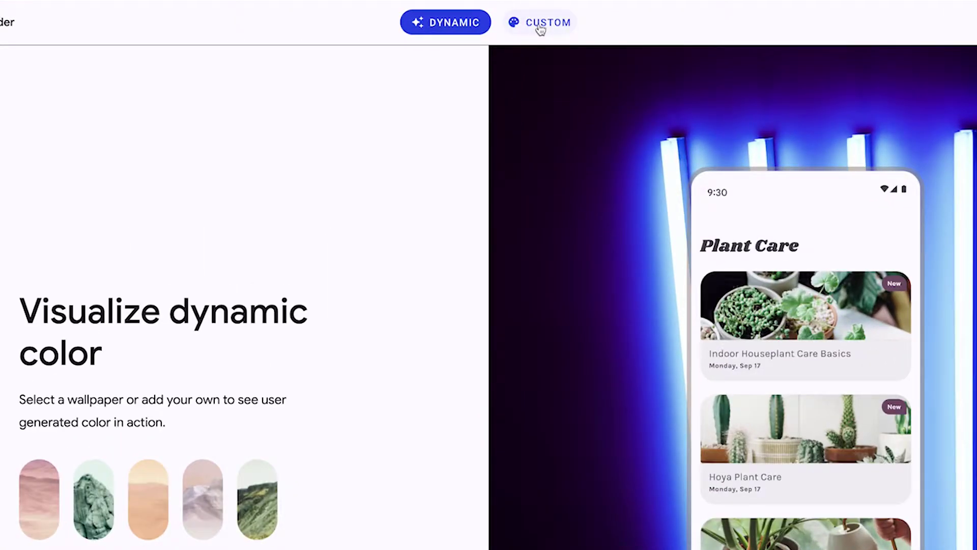
Switch to the Custom theme and toggle between light and dark mode
click(540, 30)
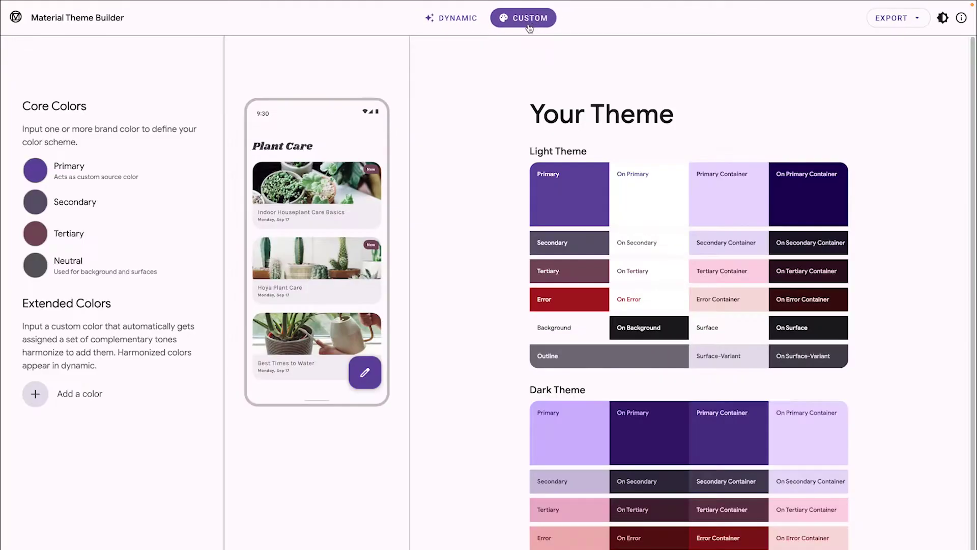
click(943, 19)
click(943, 19)
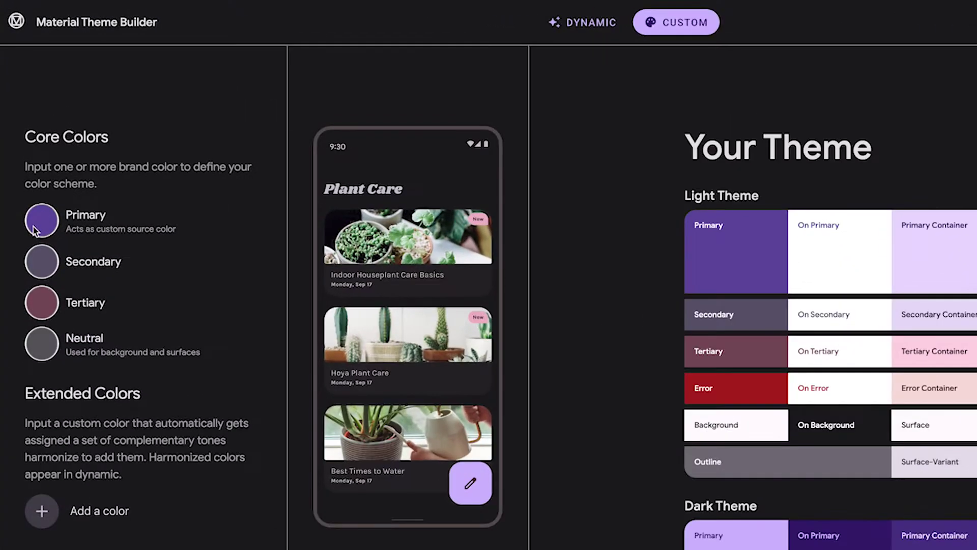
Set the Primary core color to a fully saturated bright cyan
click(35, 229)
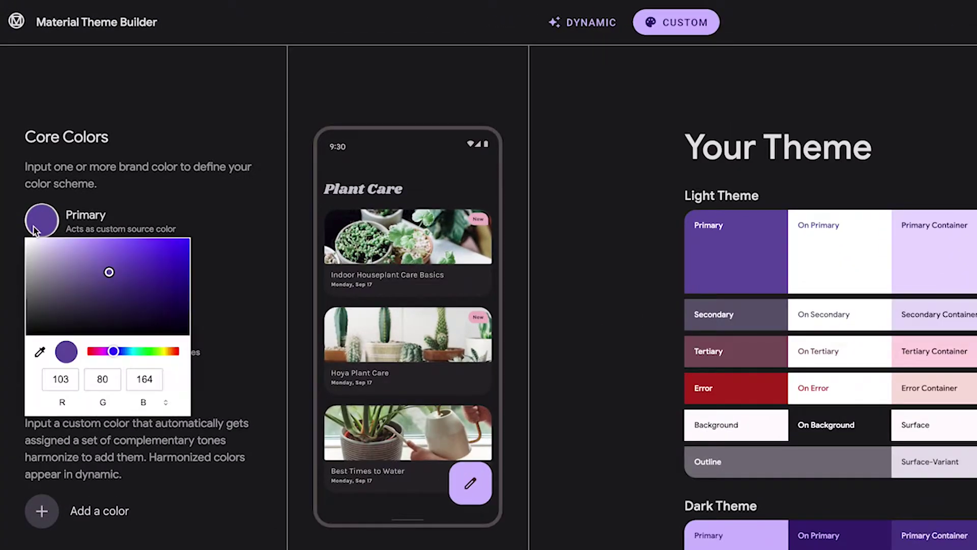
drag(113, 350, 130, 351)
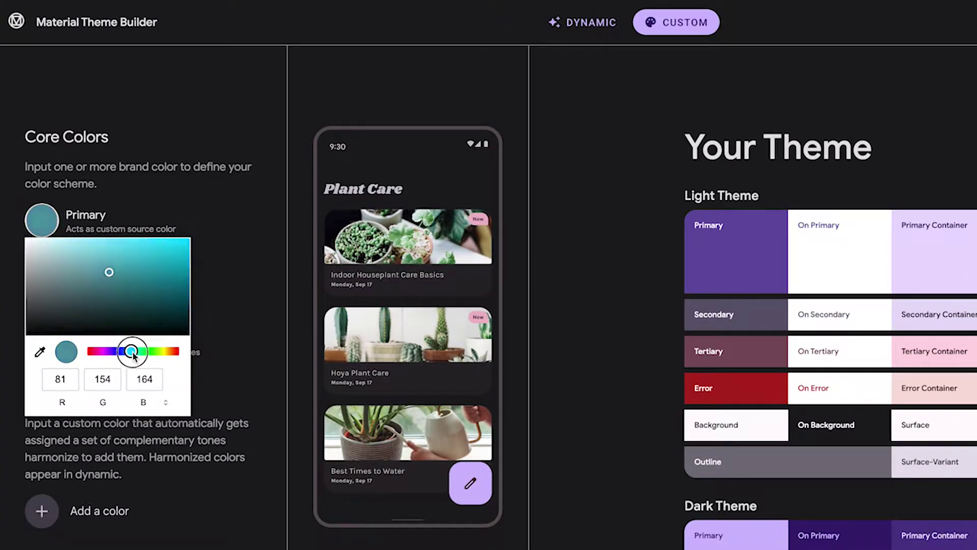
click(175, 263)
drag(174, 263, 195, 231)
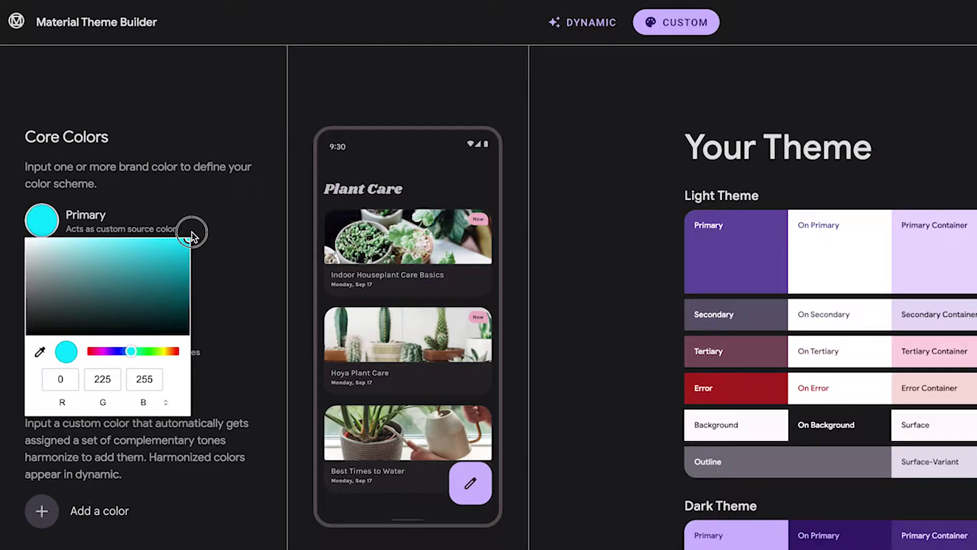
click(225, 207)
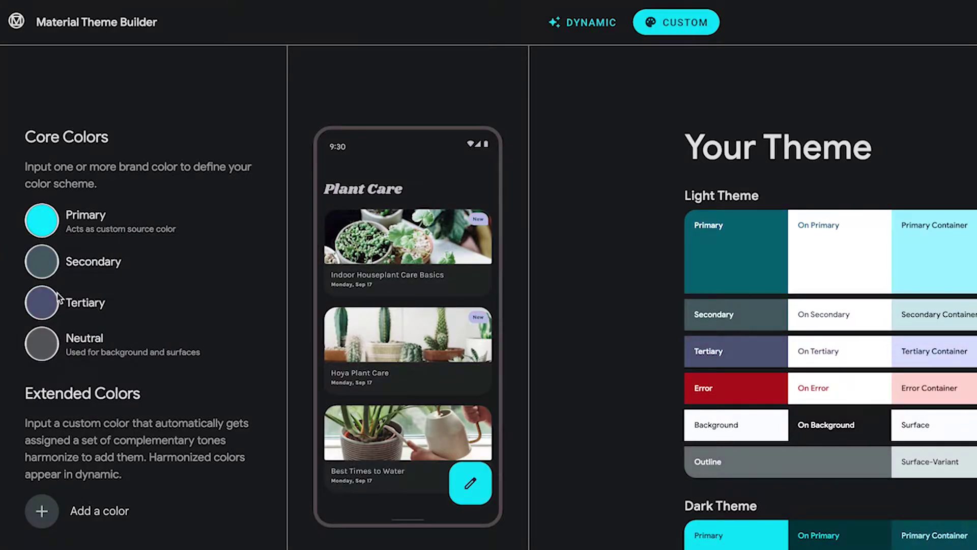
Make Tertiary a vivid saturated blue, leave Neutral unchanged, and return to light mode
click(43, 304)
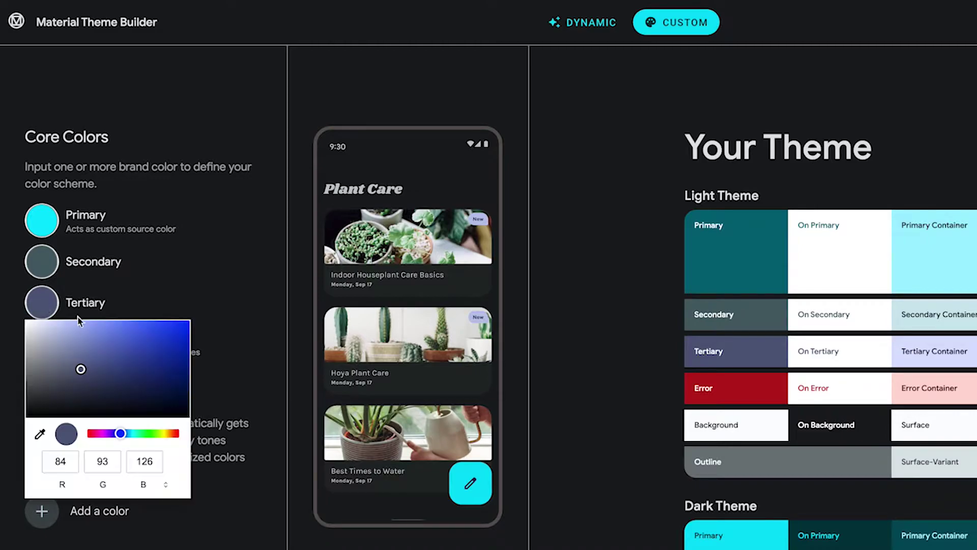
drag(164, 323, 227, 294)
click(227, 290)
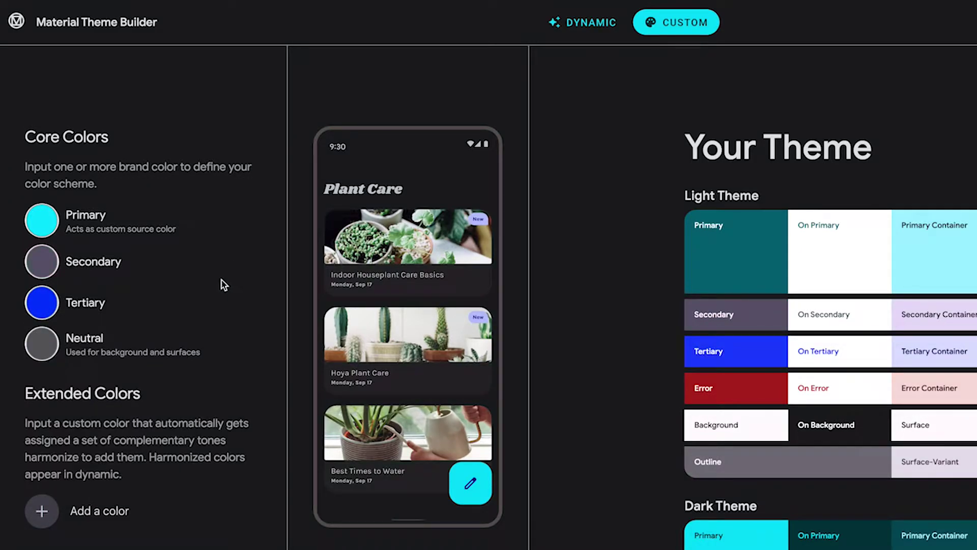
click(49, 347)
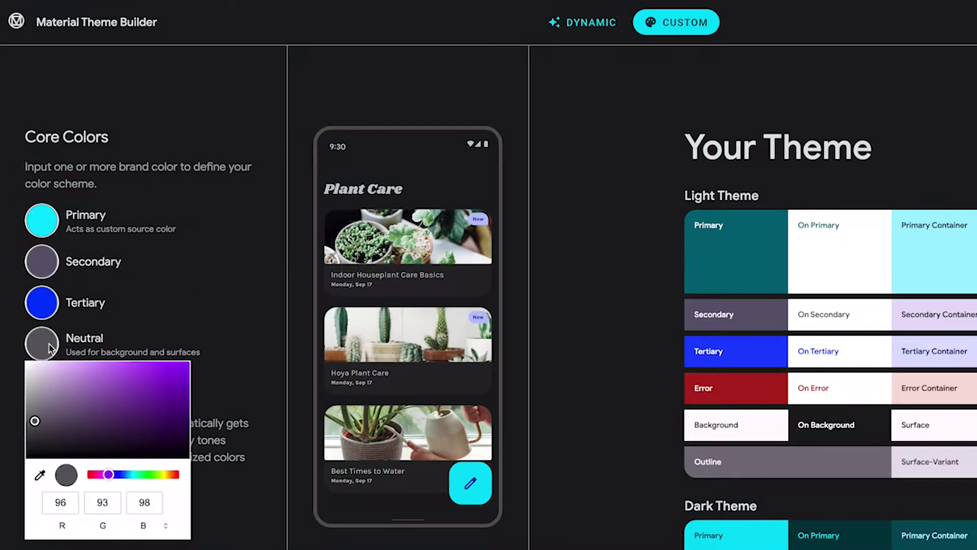
drag(63, 410, 30, 425)
click(896, 168)
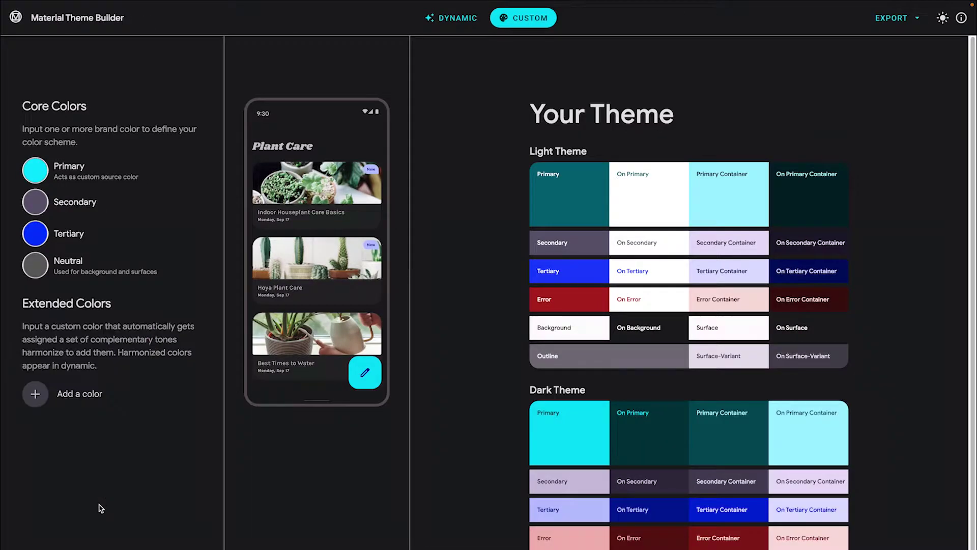
click(942, 18)
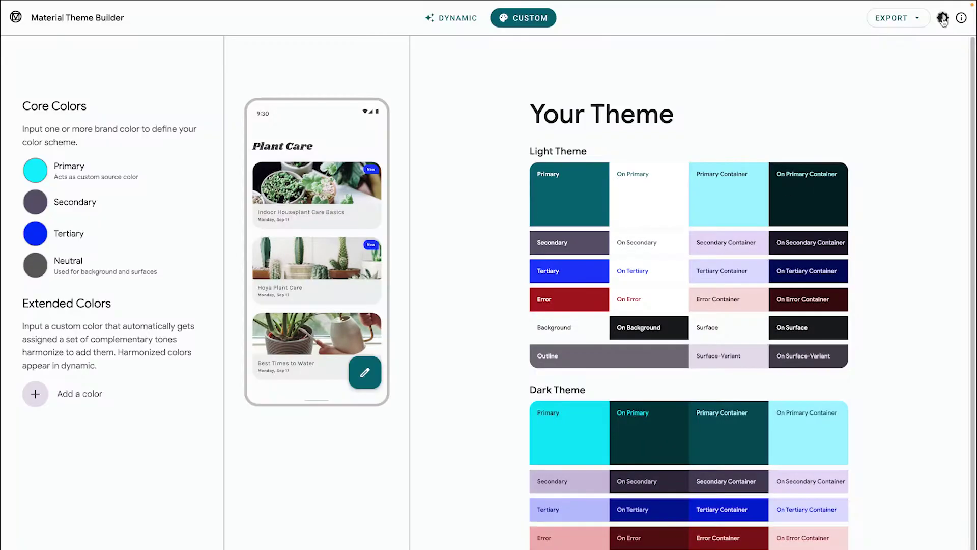
click(943, 19)
In dark mode, add the golden extended color color-40 and review its palettes
click(943, 19)
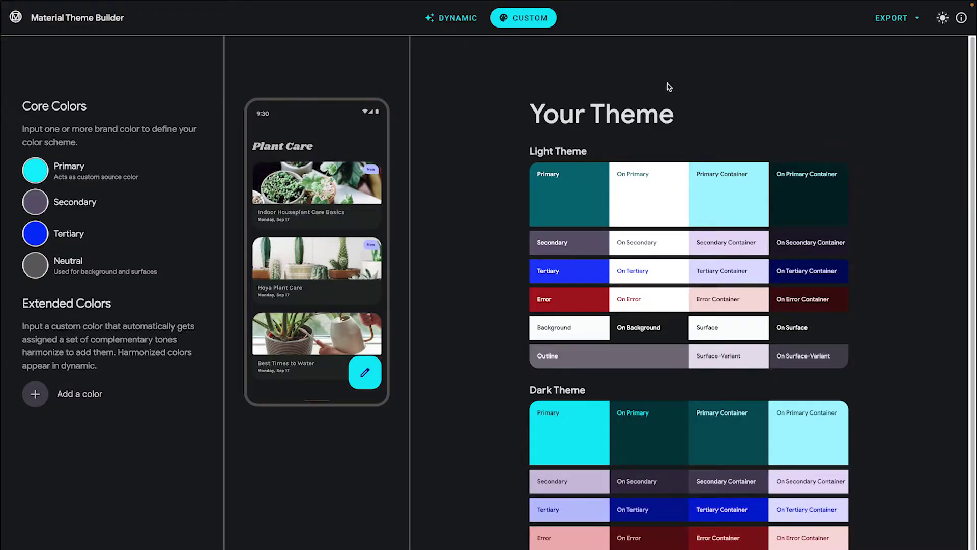
scroll(857, 219, down, 1)
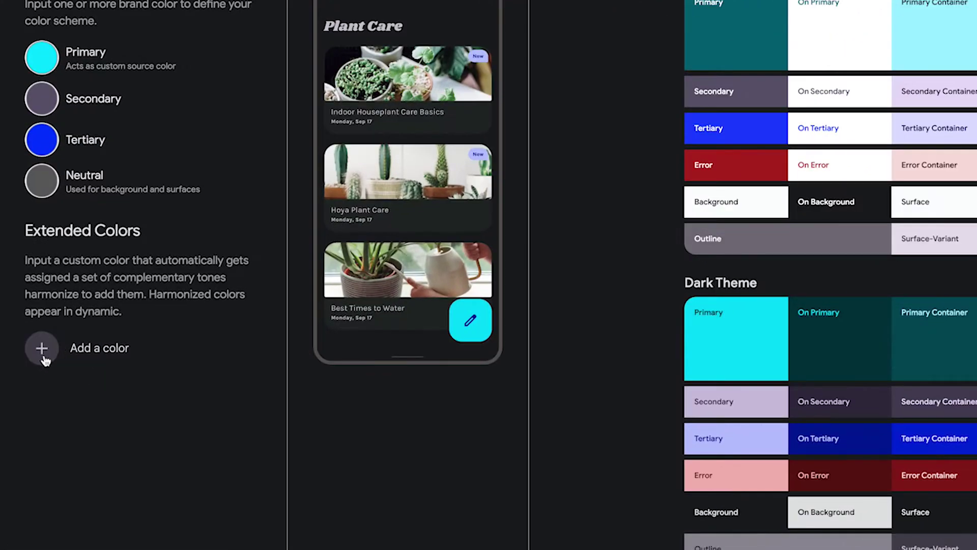
click(35, 393)
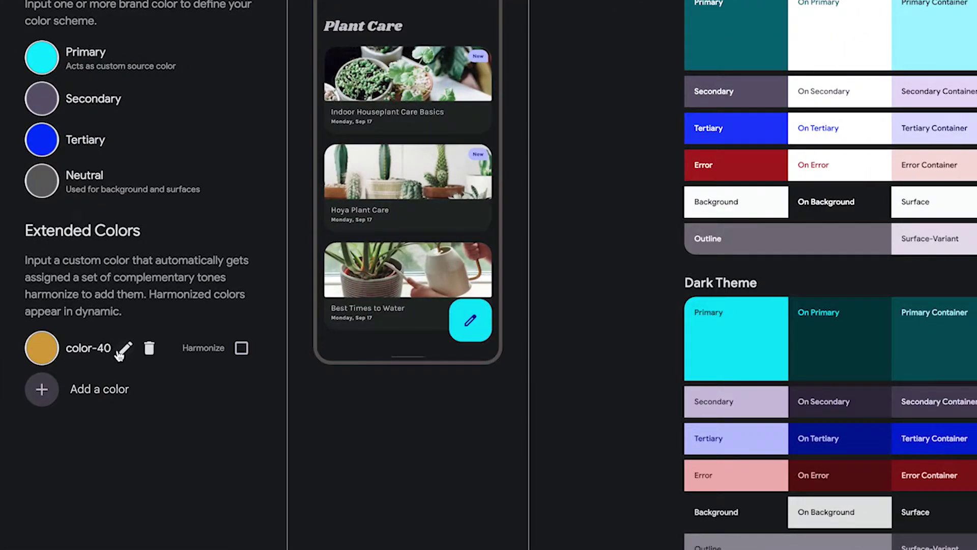
scroll(672, 458, down, 4)
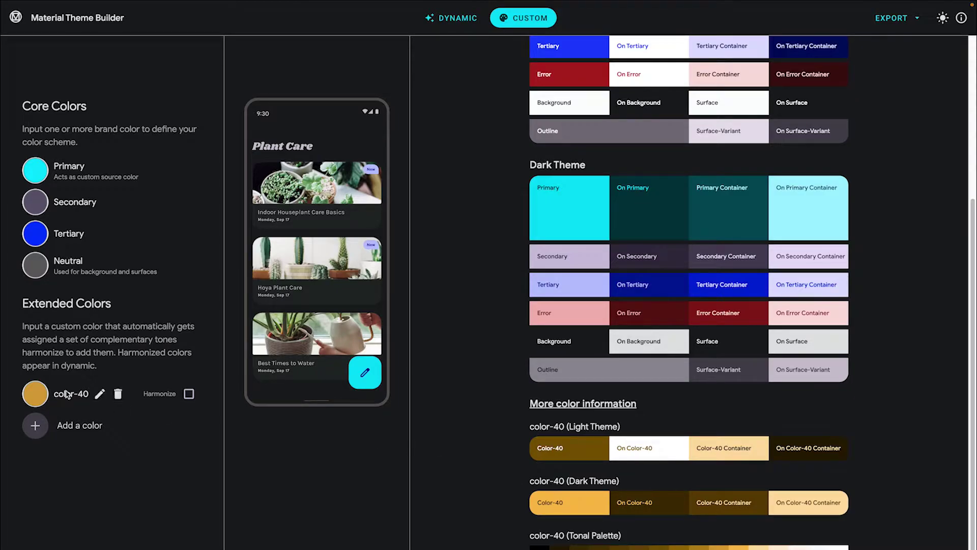
scroll(884, 320, up, 5)
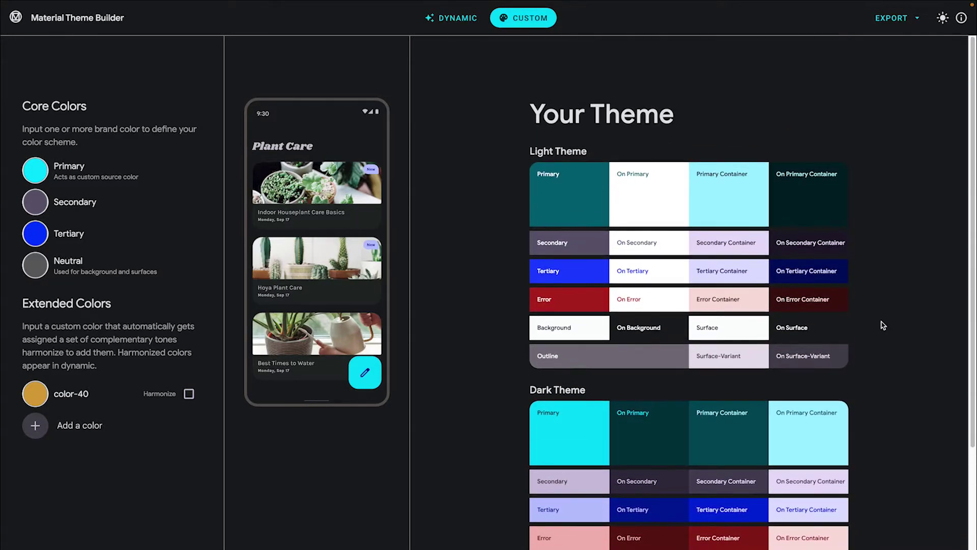
scroll(860, 235, down, 5)
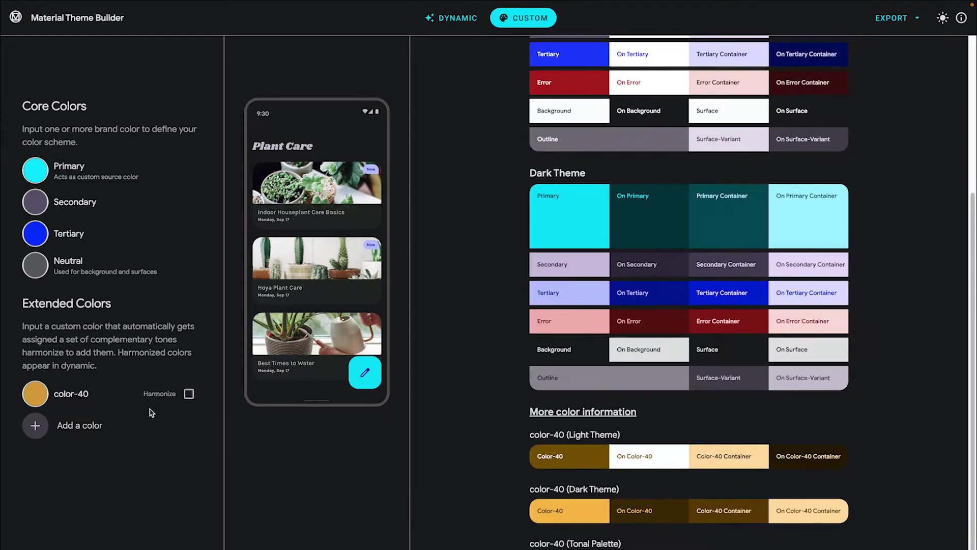
click(98, 394)
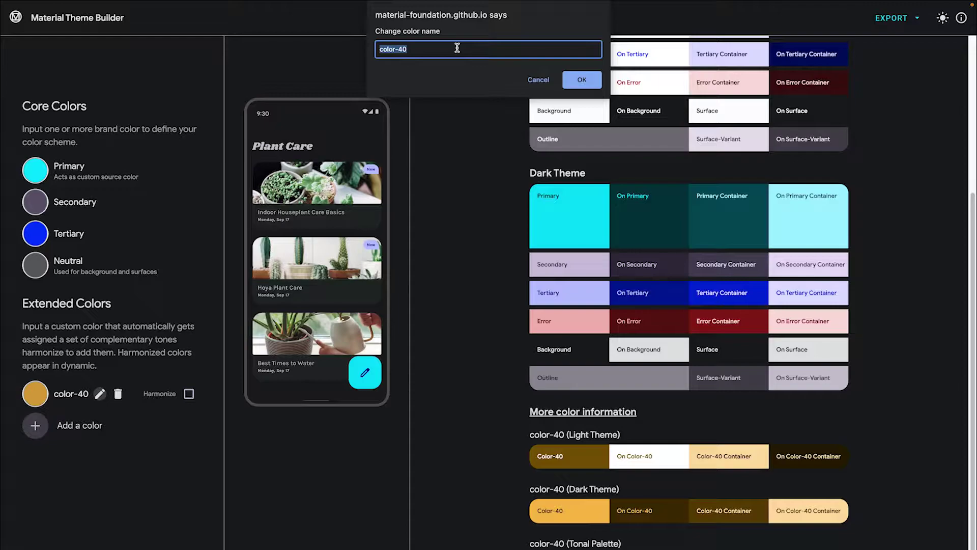
text(Notic)
text(e)
click(590, 80)
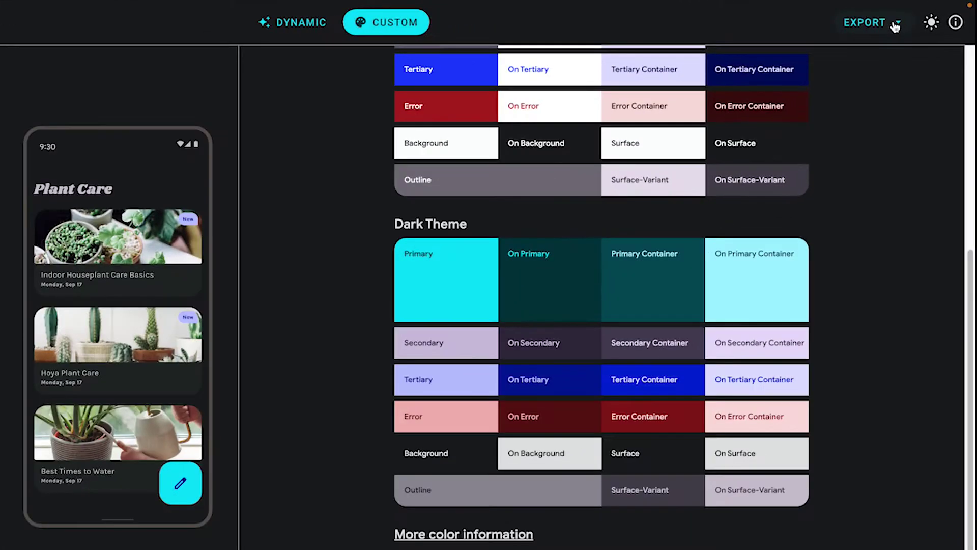
click(894, 26)
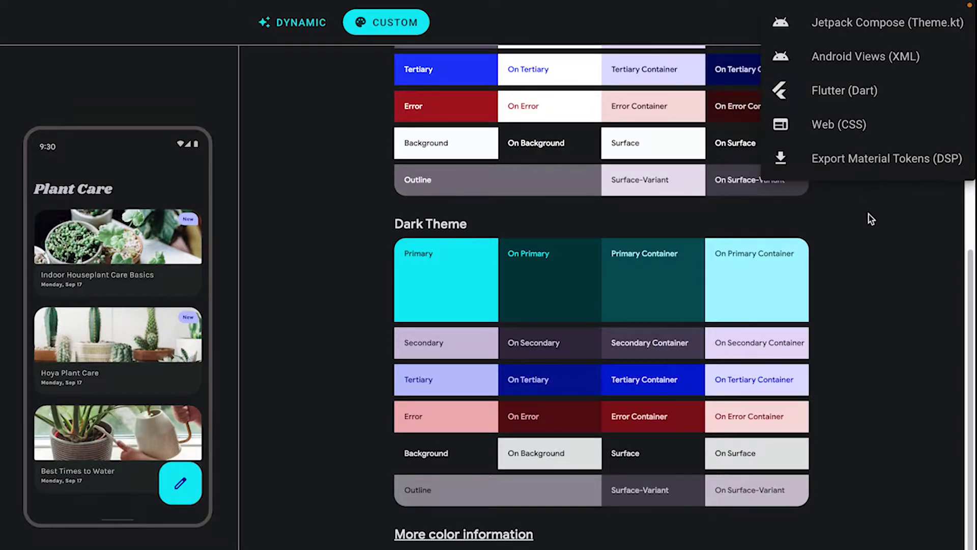
click(867, 216)
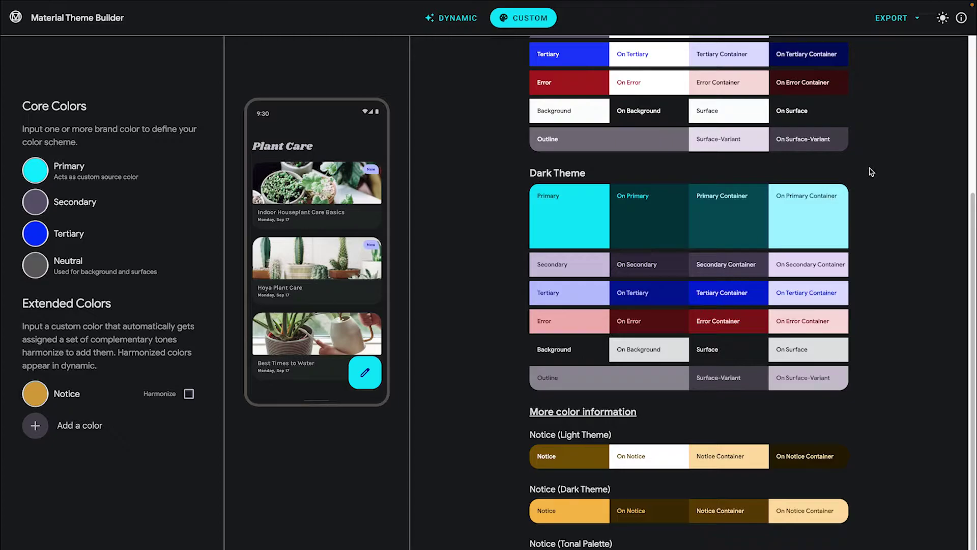
key(super+Tab)
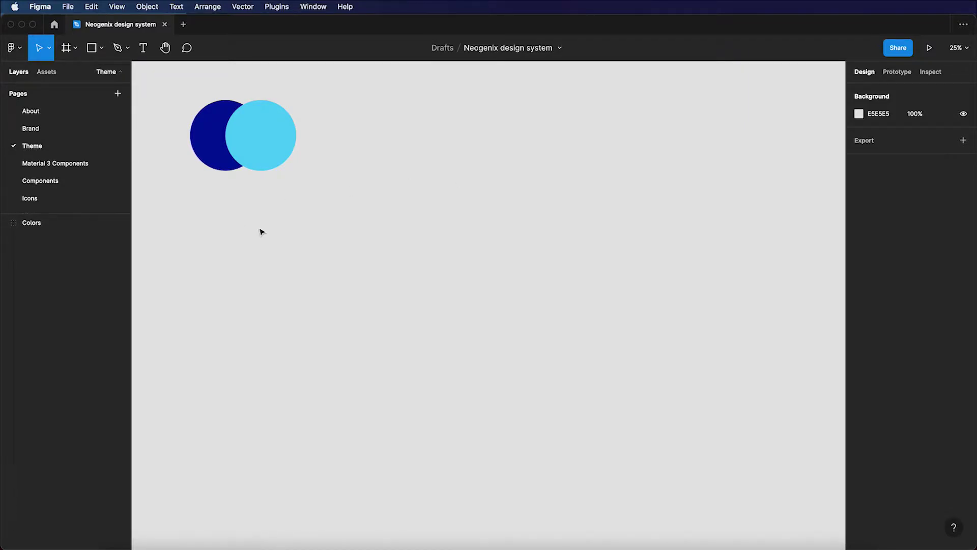
Clear the canvas selection and browse plugins in the Figma Community
click(203, 147)
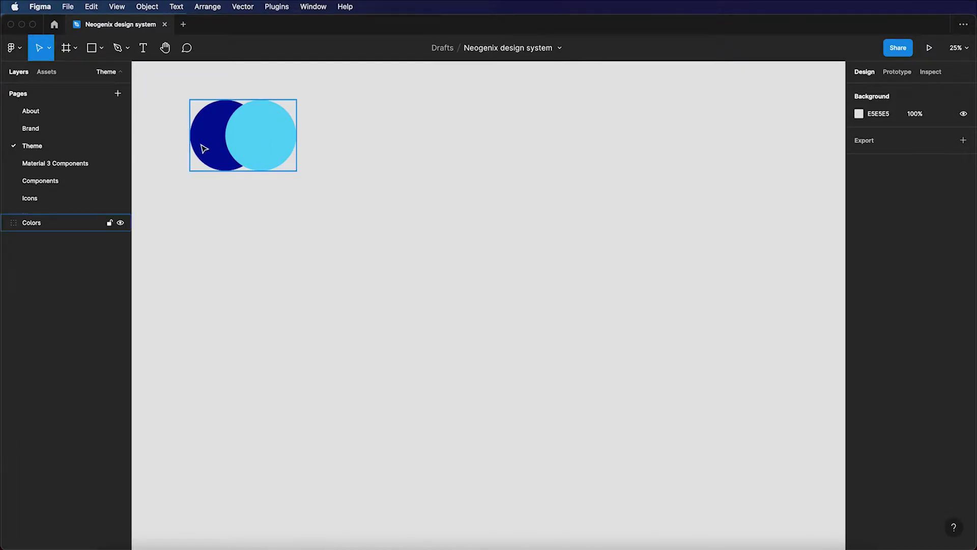
click(364, 157)
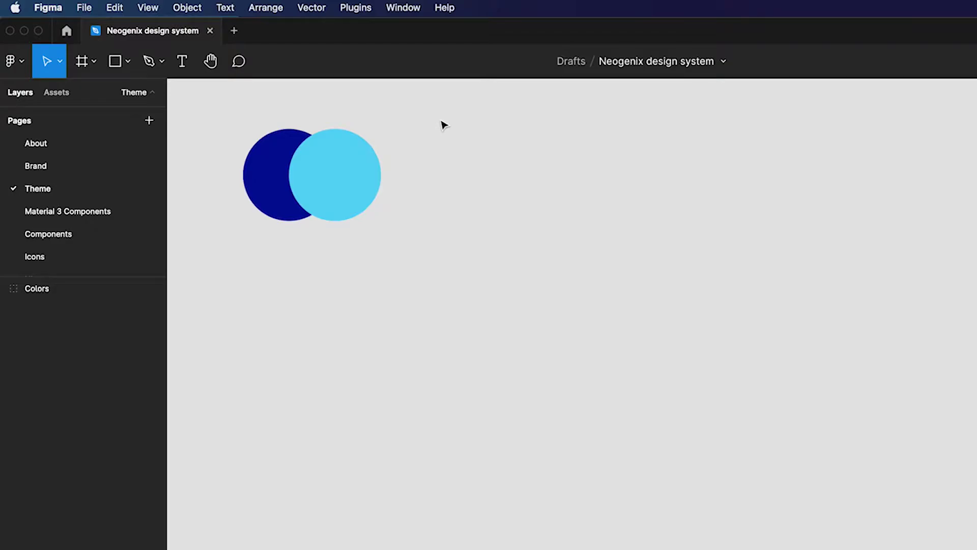
click(345, 9)
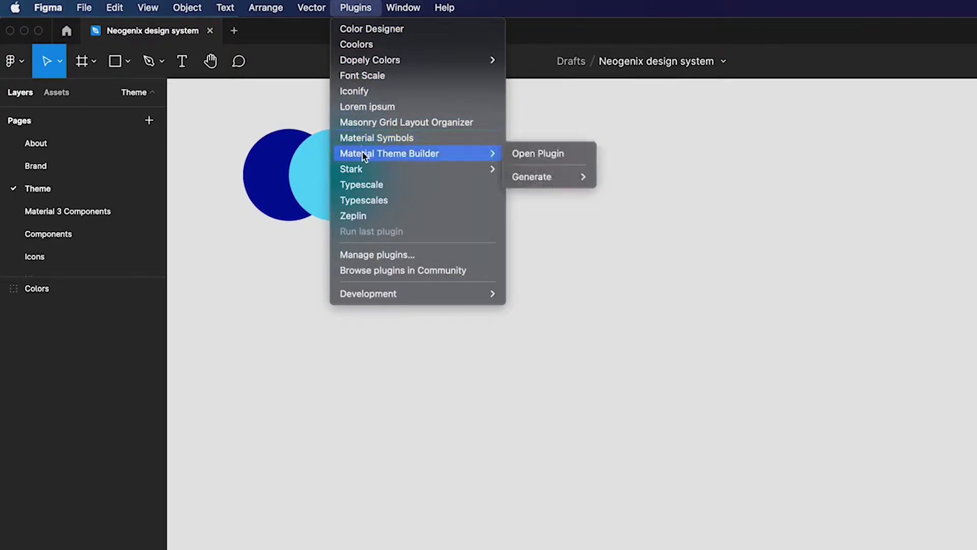
mouse_move(389, 154)
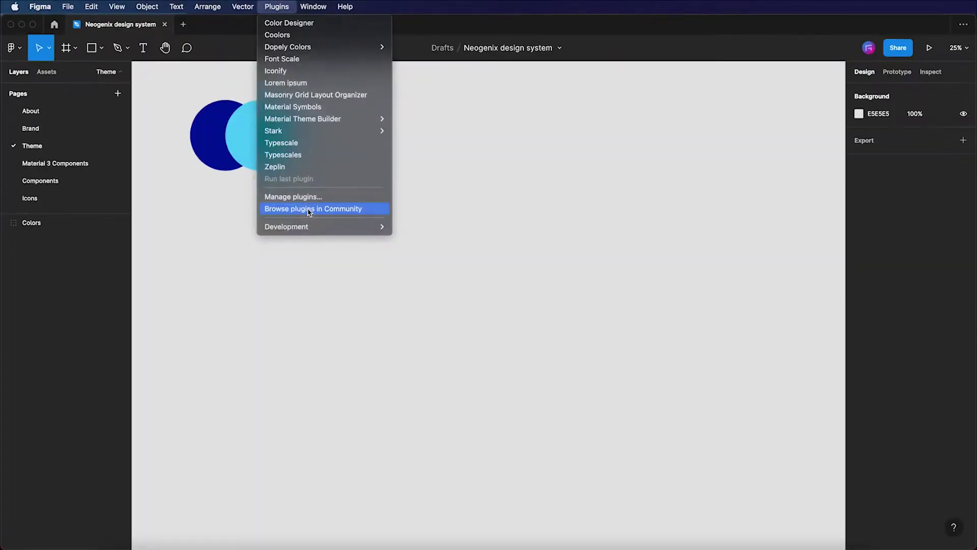
click(397, 271)
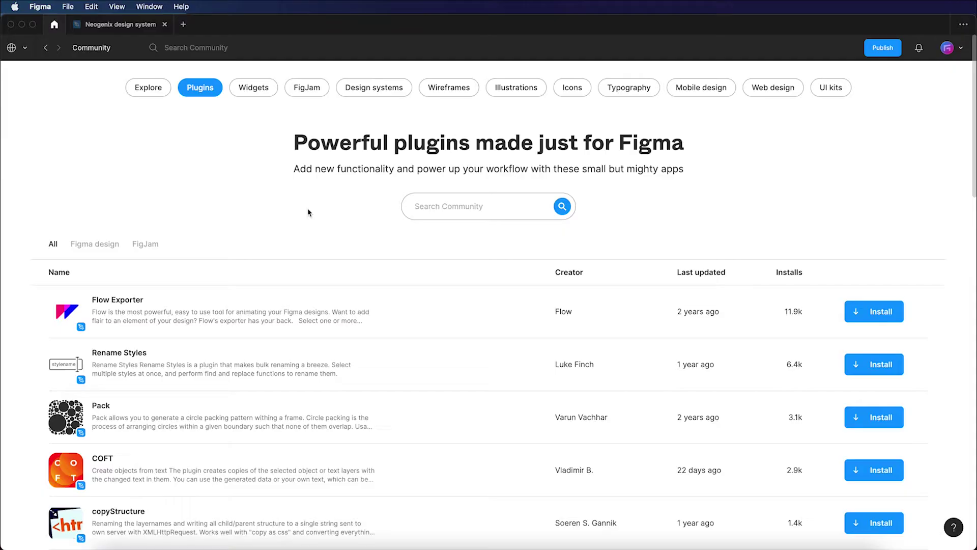
Search 'material theme' and open the Material Theme Builder plugin page to read it
click(450, 206)
text(material theme)
key(Return)
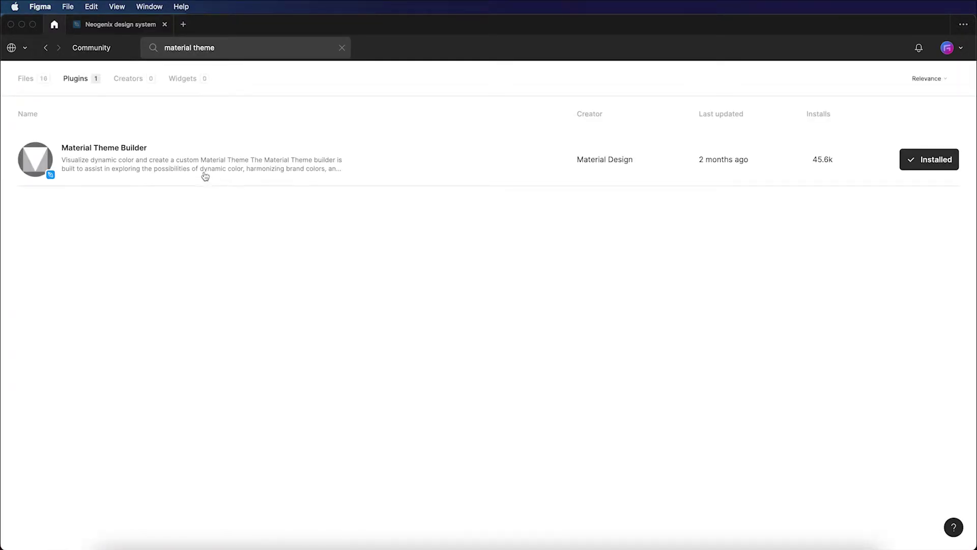
click(142, 156)
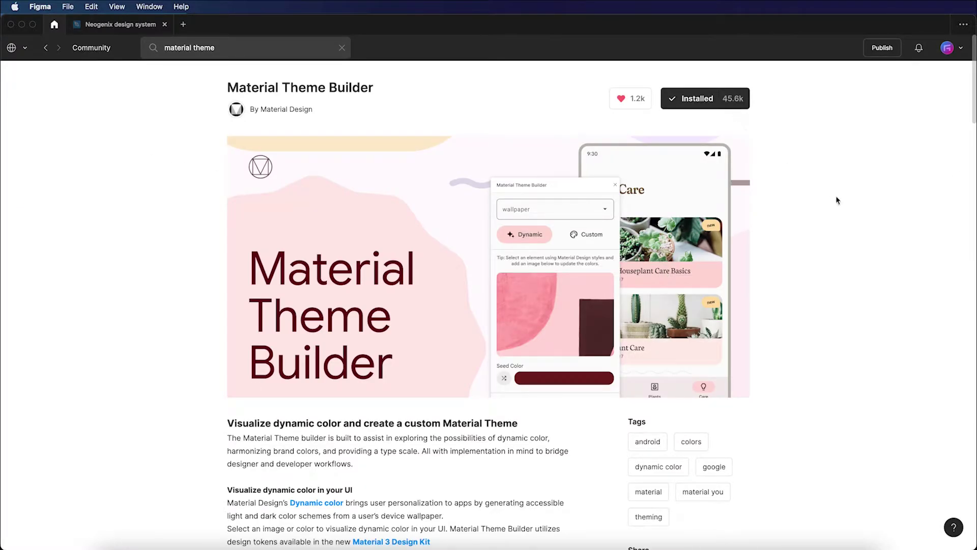
scroll(873, 303, down, 1)
scroll(865, 310, down, 4)
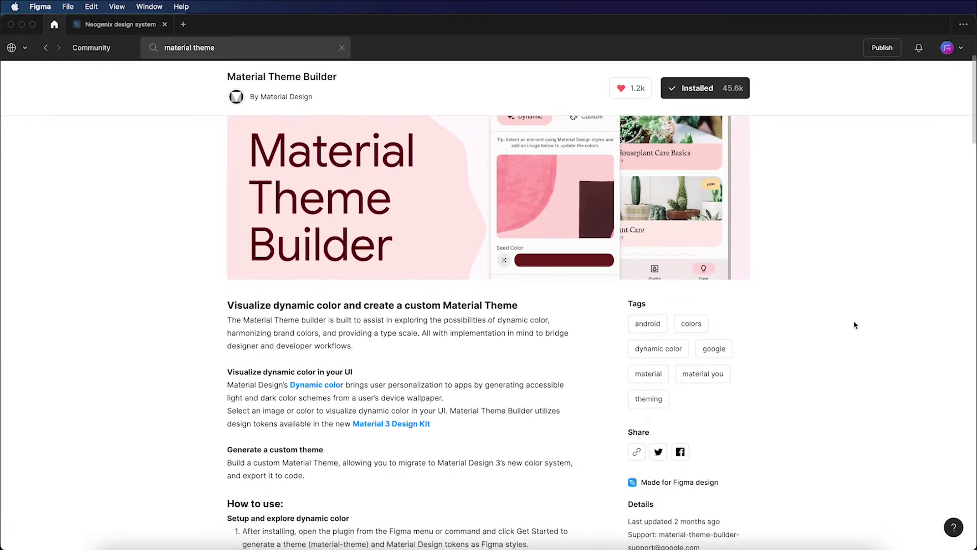
scroll(848, 325, down, 5)
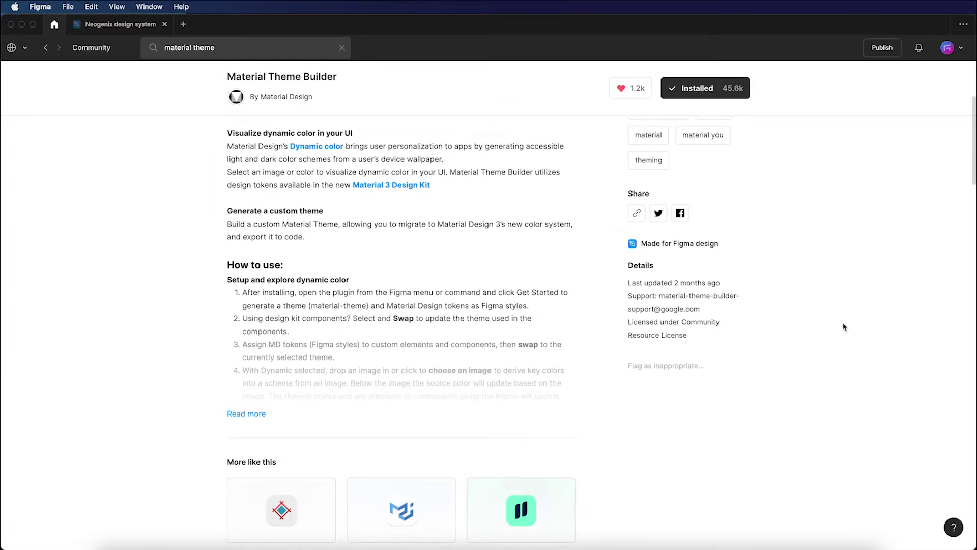
scroll(843, 323, down, 1)
scroll(842, 324, down, 4)
scroll(842, 328, up, 5)
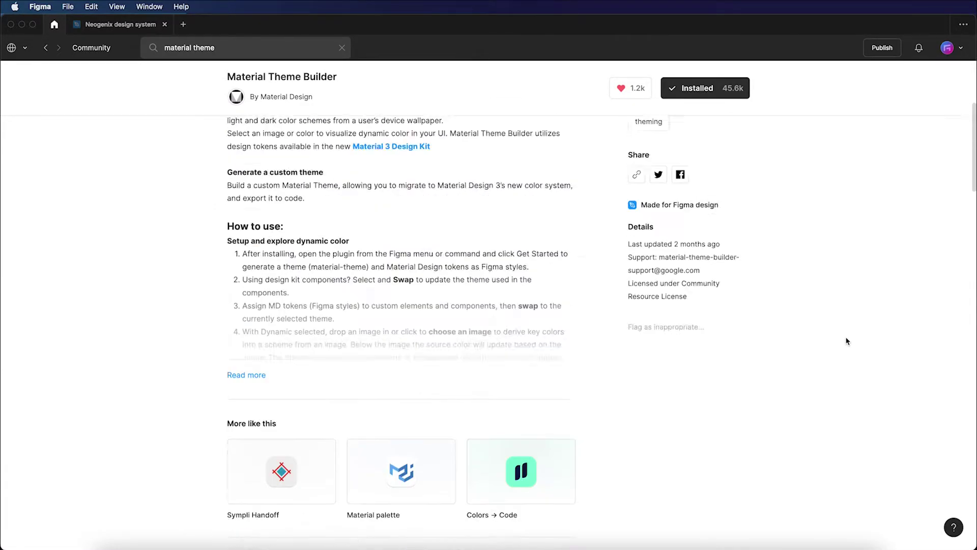
scroll(844, 334, up, 5)
scroll(845, 337, up, 2)
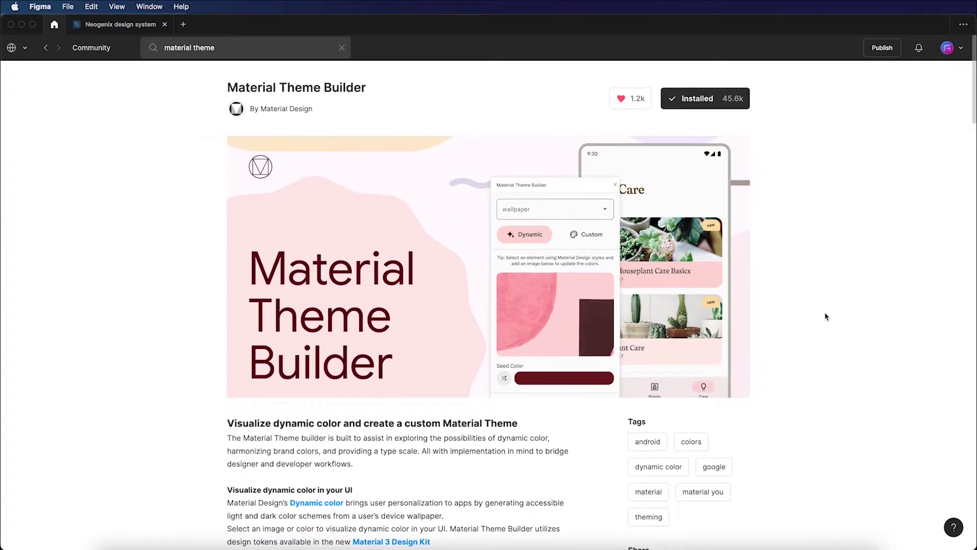
Back in the Neogenix design system file, run Material Theme Builder to generate the purple material-theme board
click(106, 31)
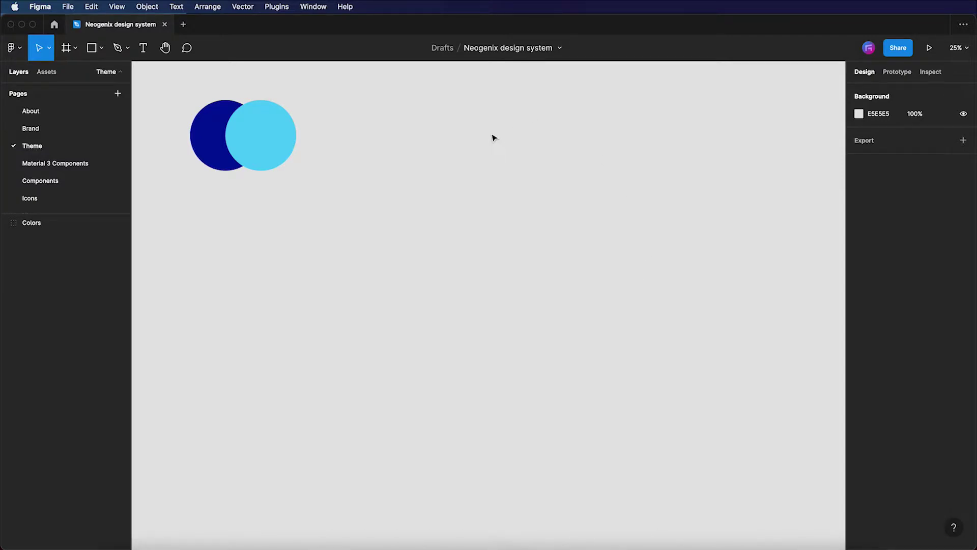
click(283, 7)
mouse_move(303, 119)
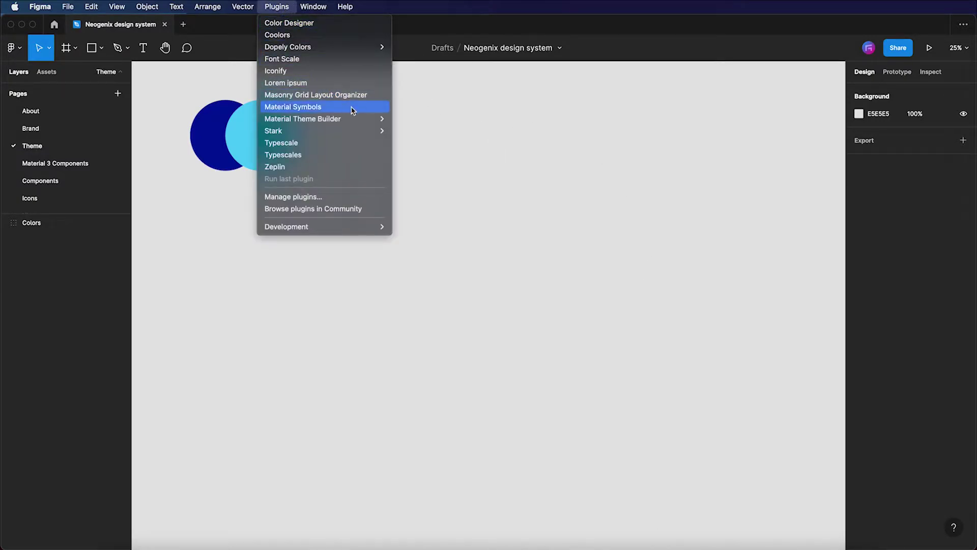
click(417, 118)
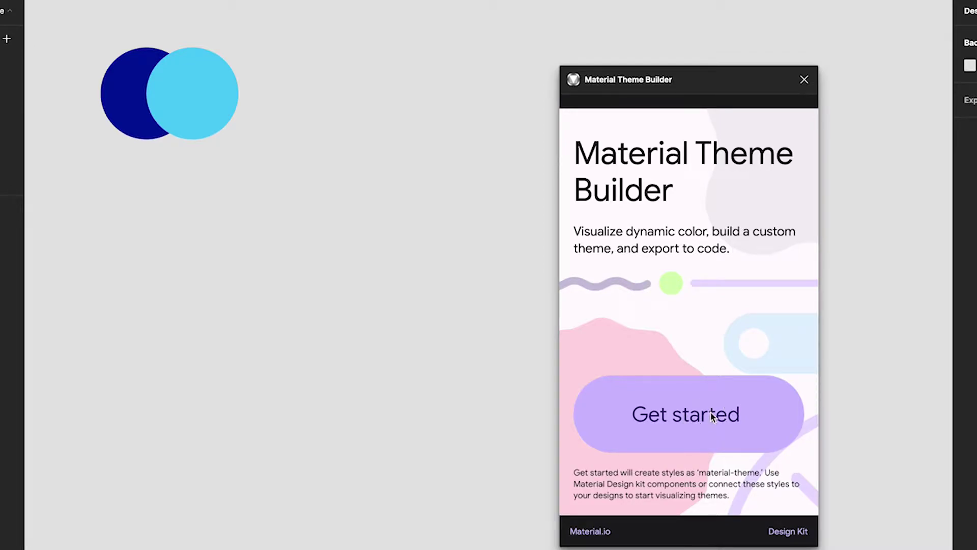
click(711, 414)
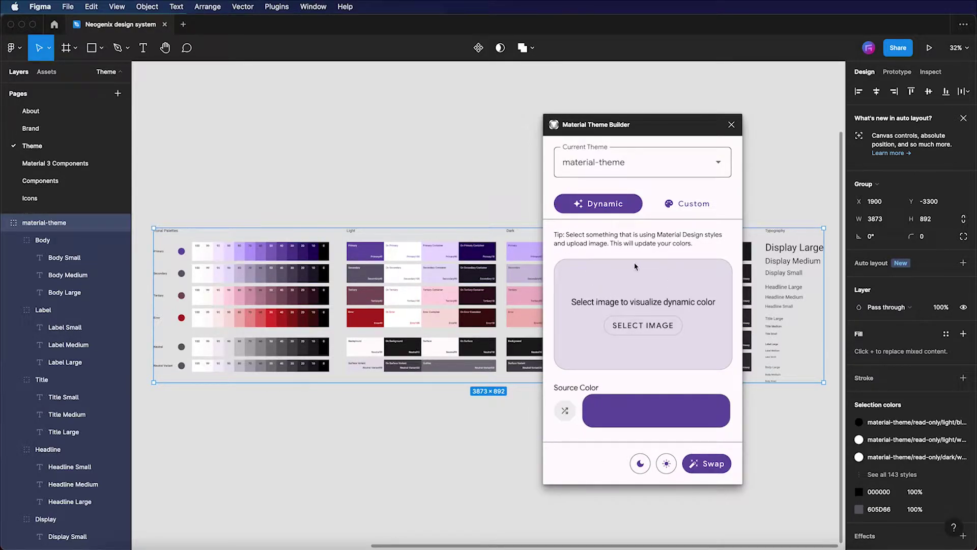
Recolour the theme palettes blue from the Desktop neon-lights photo, then close the plugin
click(637, 328)
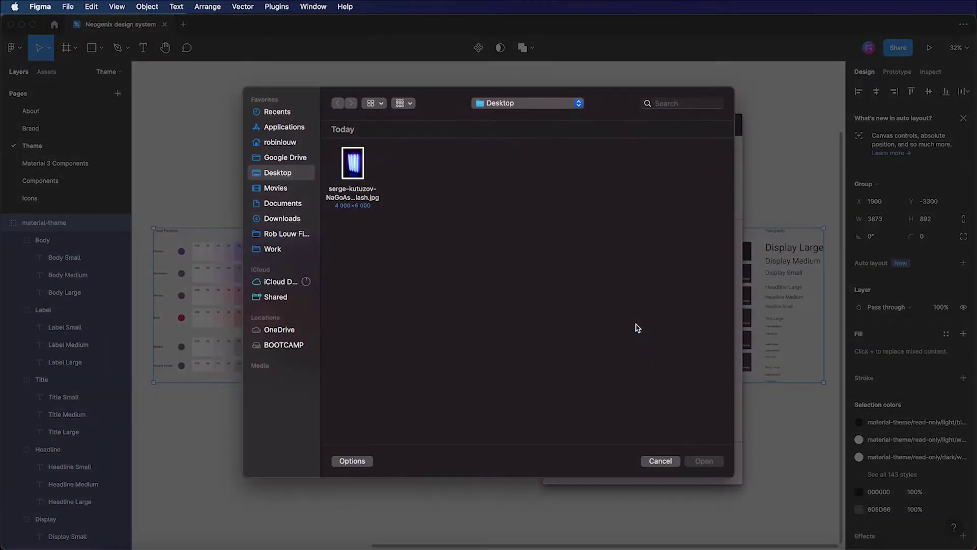
click(377, 182)
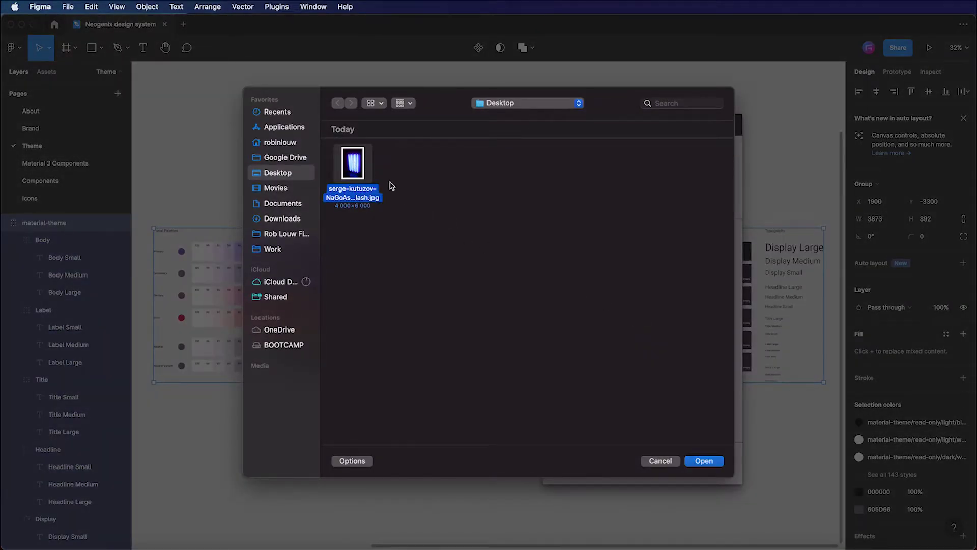
click(711, 462)
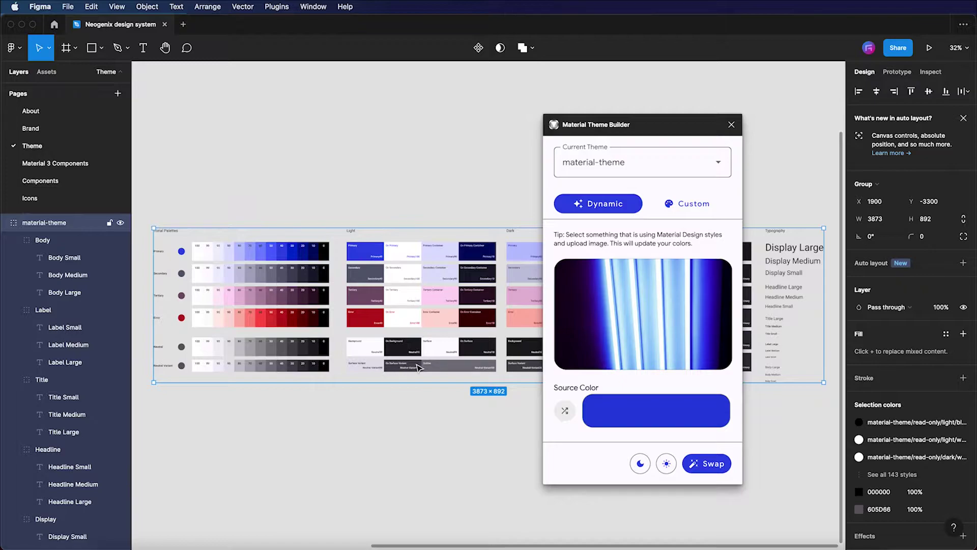
click(732, 124)
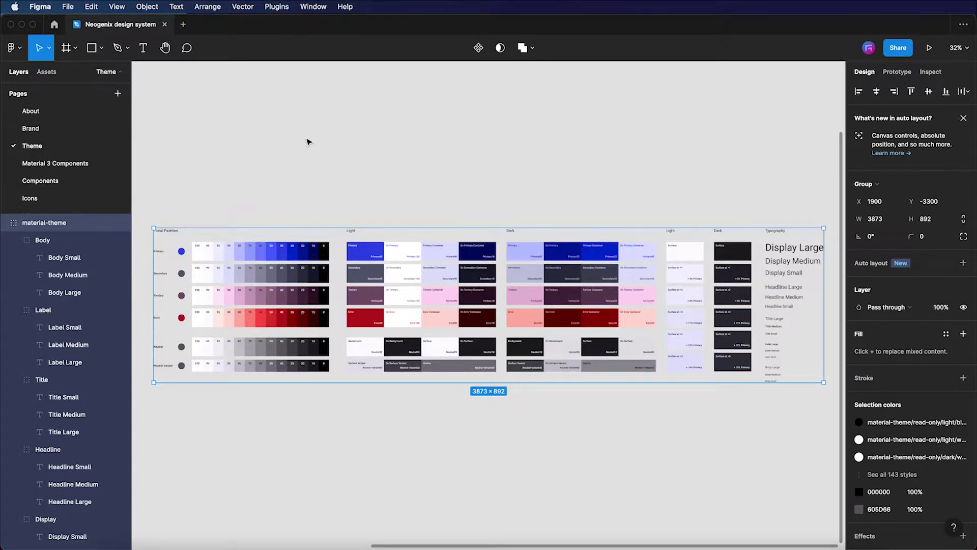
Zoom to 100% and scroll through the blue tonal palettes and Light scheme
key(shift+0)
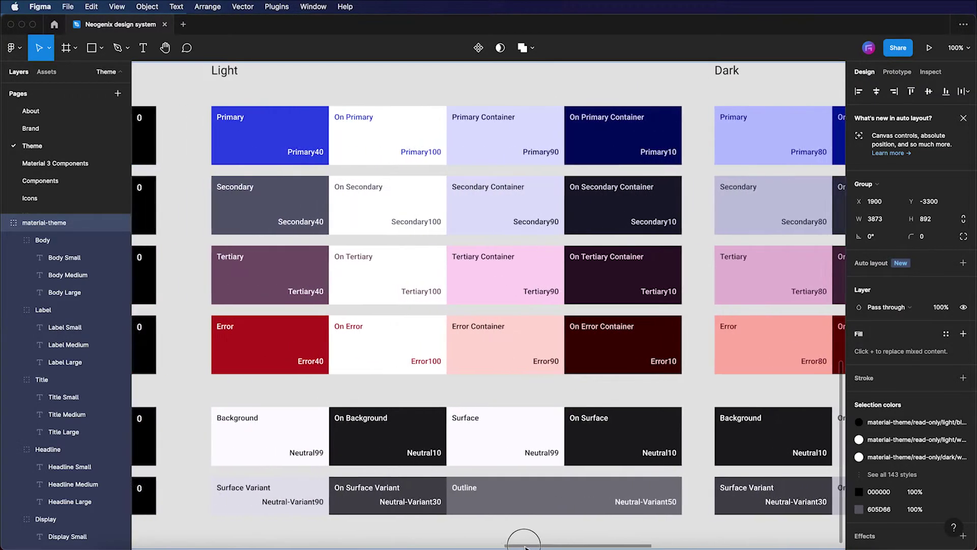
drag(560, 546, 393, 545)
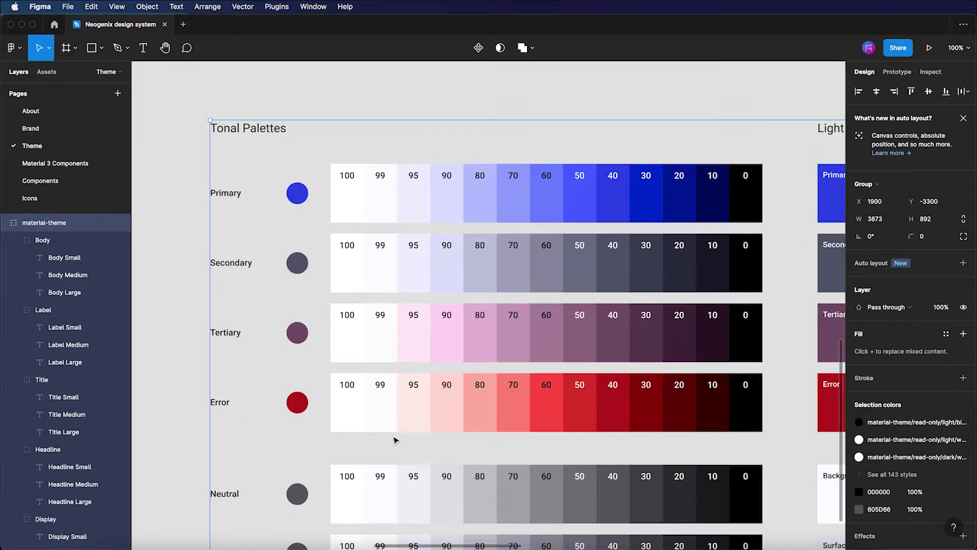
key(minus)
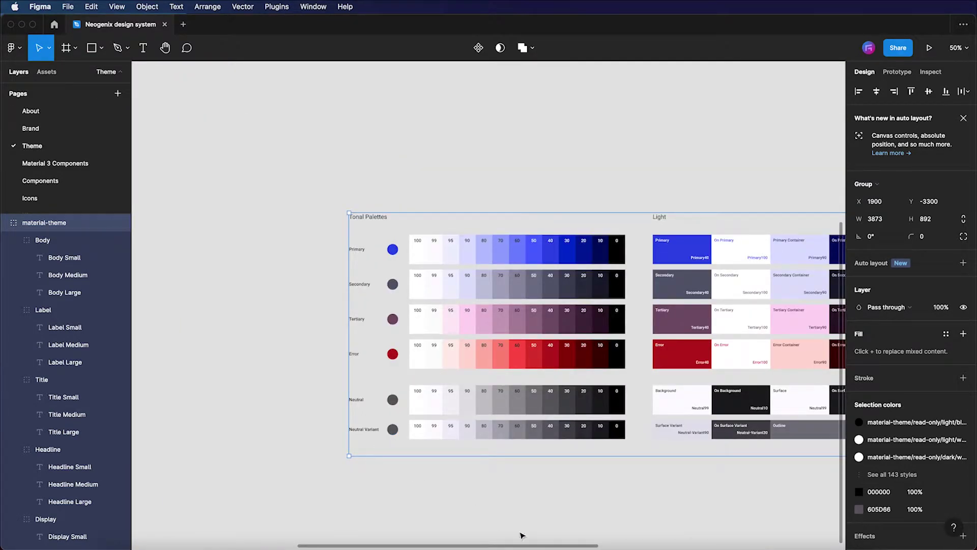
key(plus)
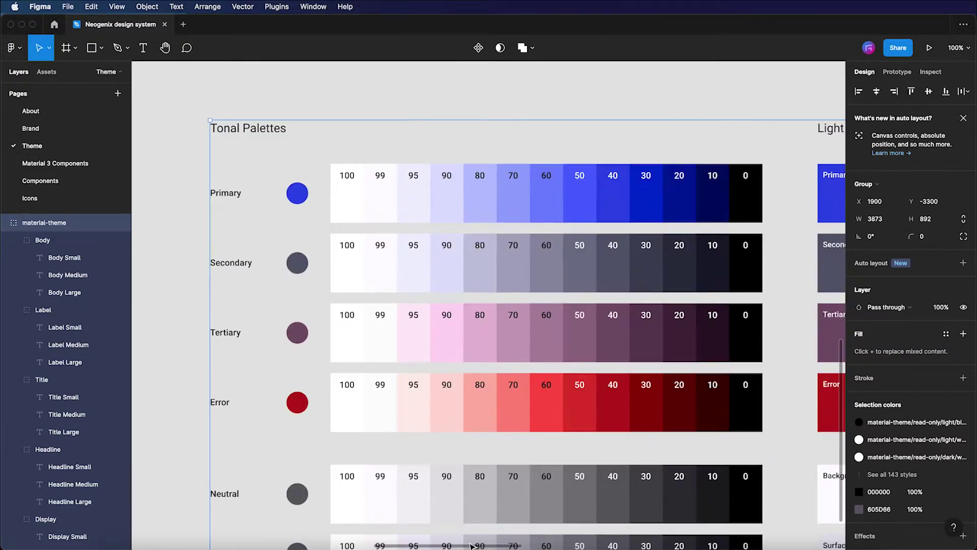
scroll(520, 328, down, 3)
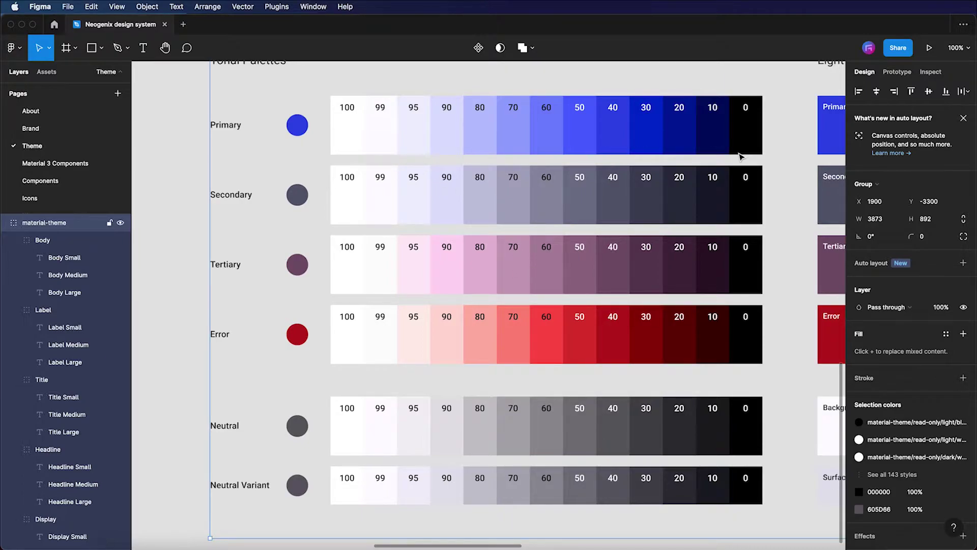
scroll(740, 155, up, 1)
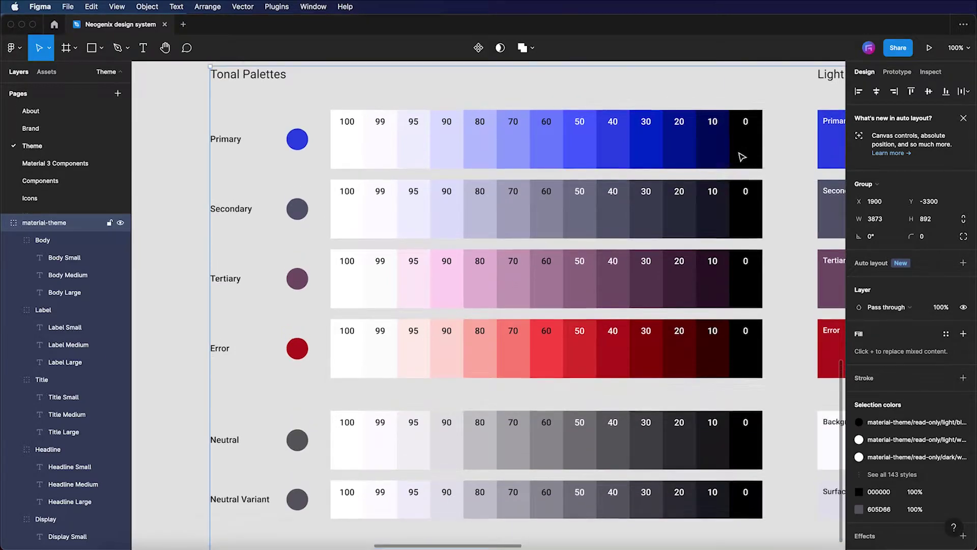
scroll(741, 157, up, 3)
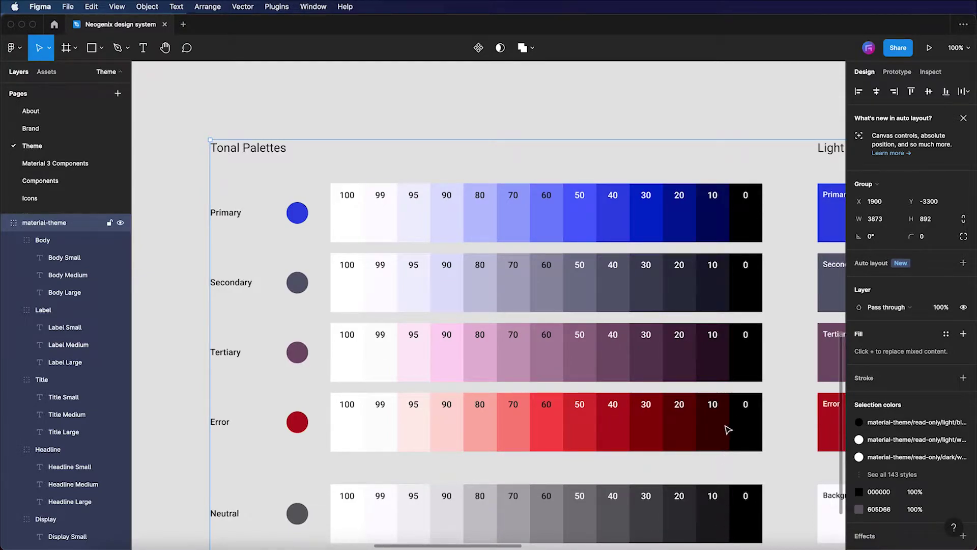
scroll(728, 429, down, 1)
scroll(727, 429, down, 4)
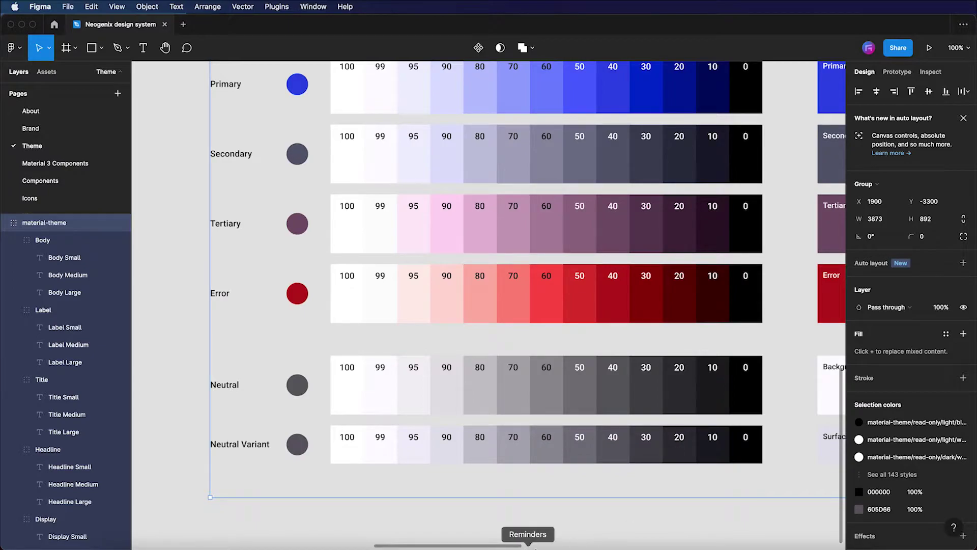
Pan across the Dark scheme, Surface levels and Typography sections of the board
drag(516, 546, 632, 540)
scroll(649, 374, up, 5)
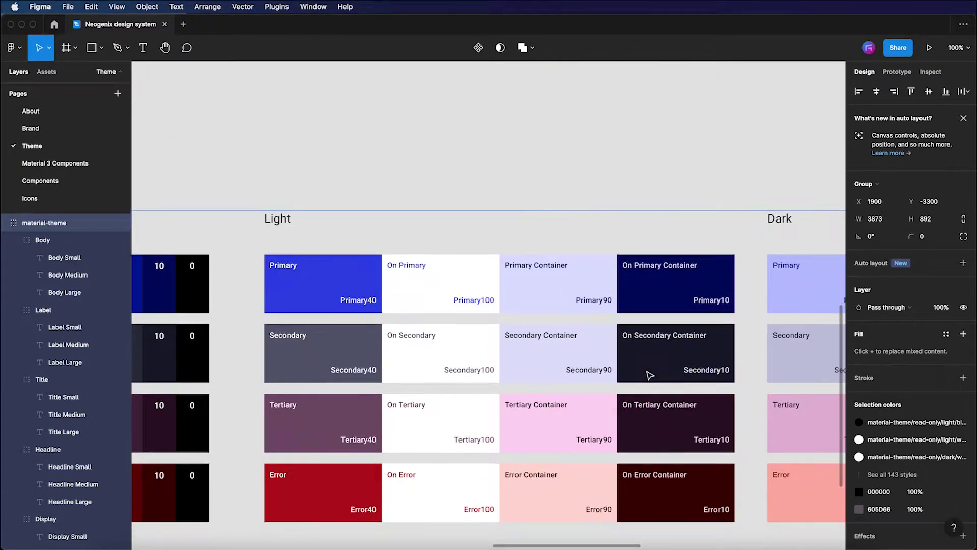
scroll(649, 374, down, 1)
scroll(649, 374, down, 1)
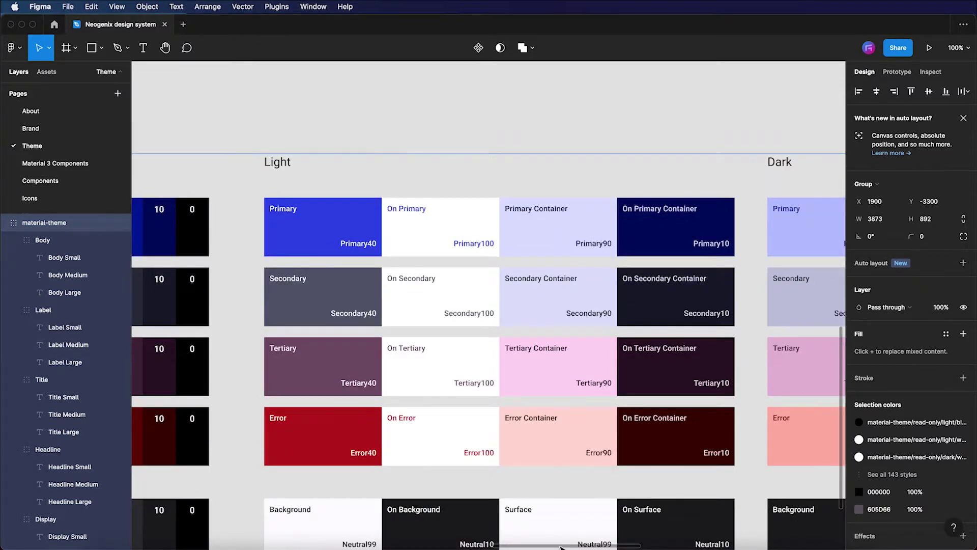
drag(564, 543, 787, 536)
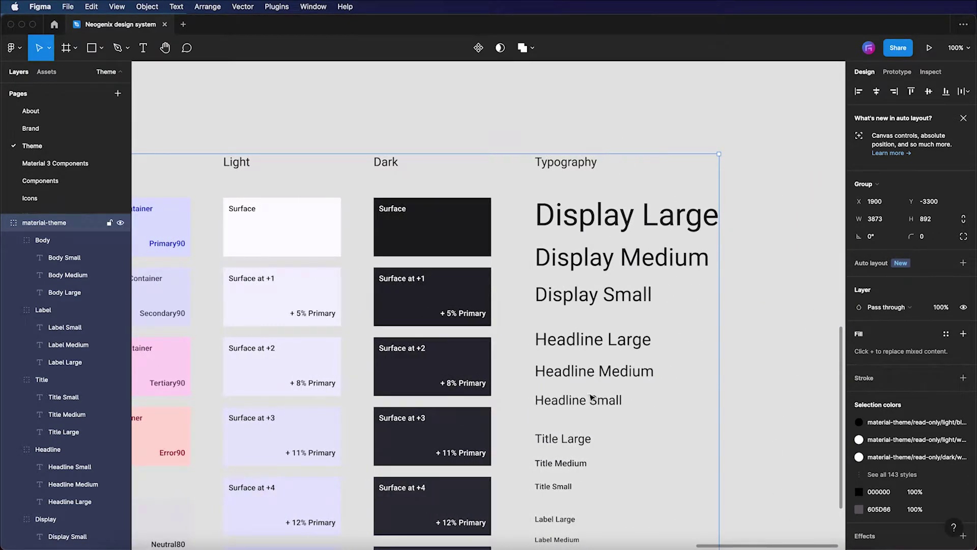
scroll(593, 397, down, 3)
scroll(593, 392, down, 1)
scroll(637, 442, down, 2)
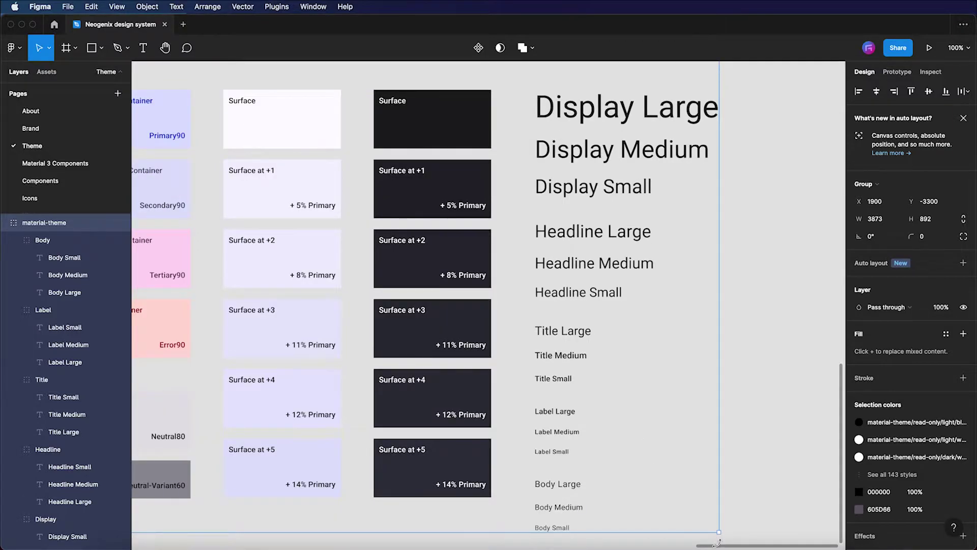
drag(714, 546, 551, 542)
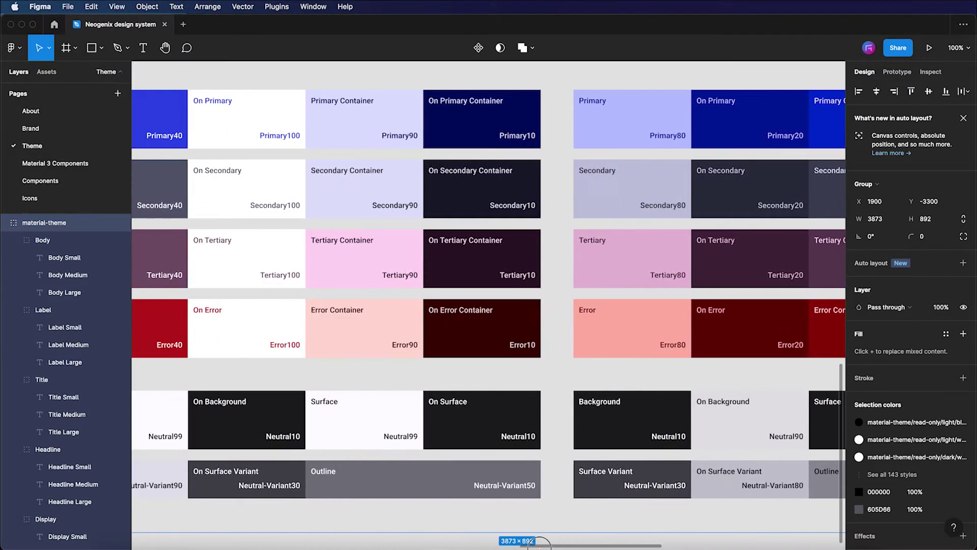
Deselect the board and expand, then collapse, the material-theme text styles
click(498, 77)
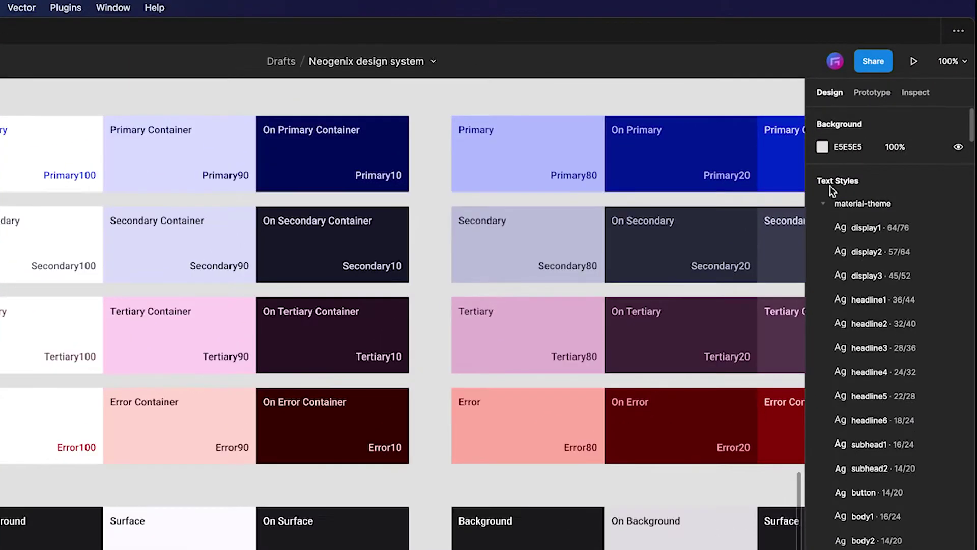
click(824, 204)
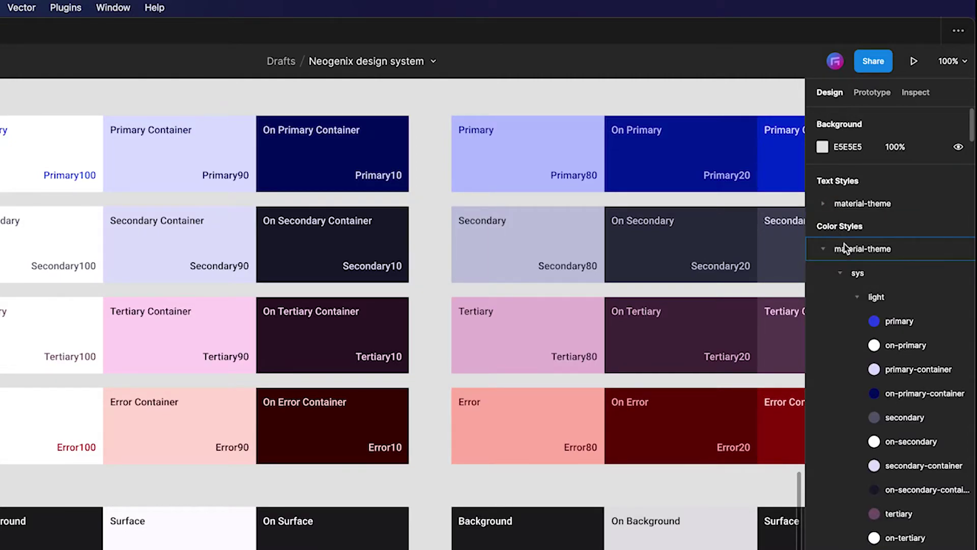
click(823, 204)
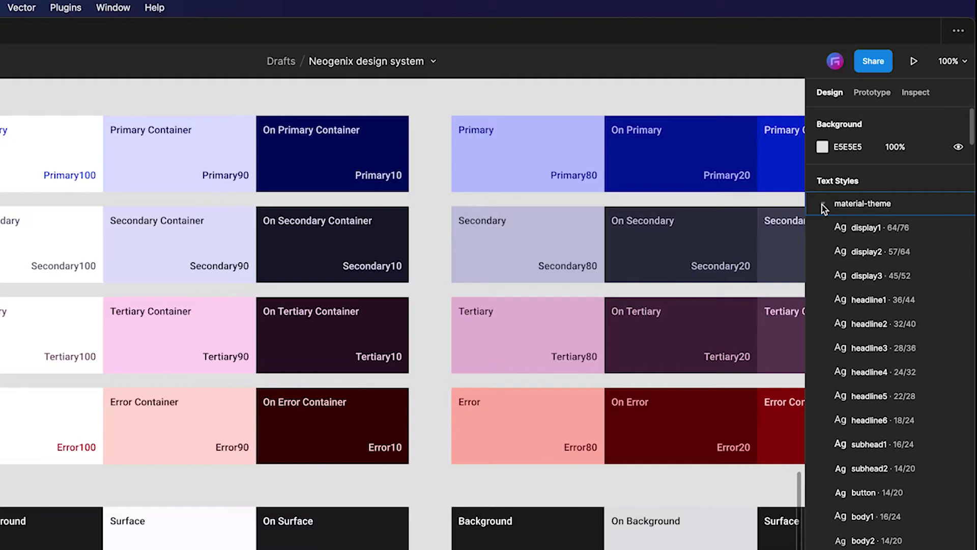
click(823, 205)
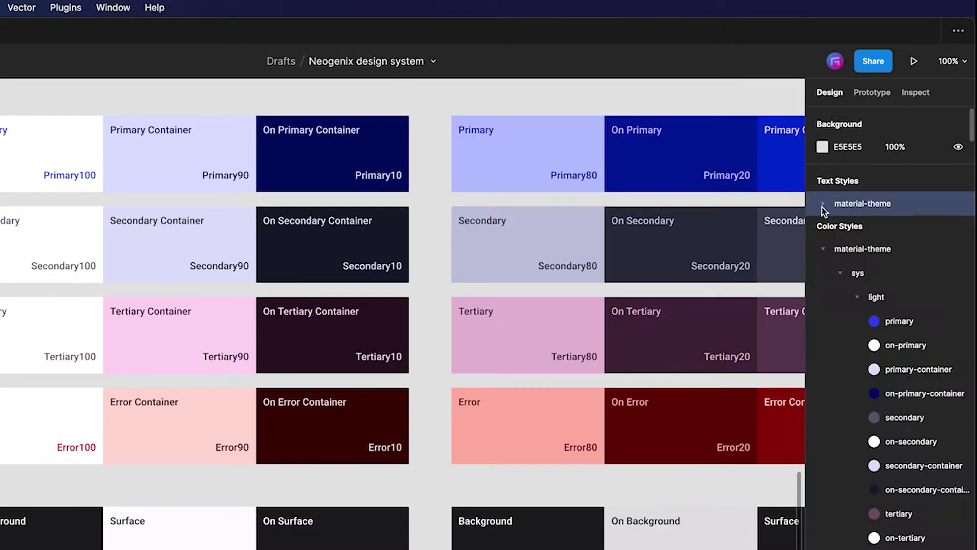
Collapse the sys, ref palette, source and read-only colour style groups
click(851, 249)
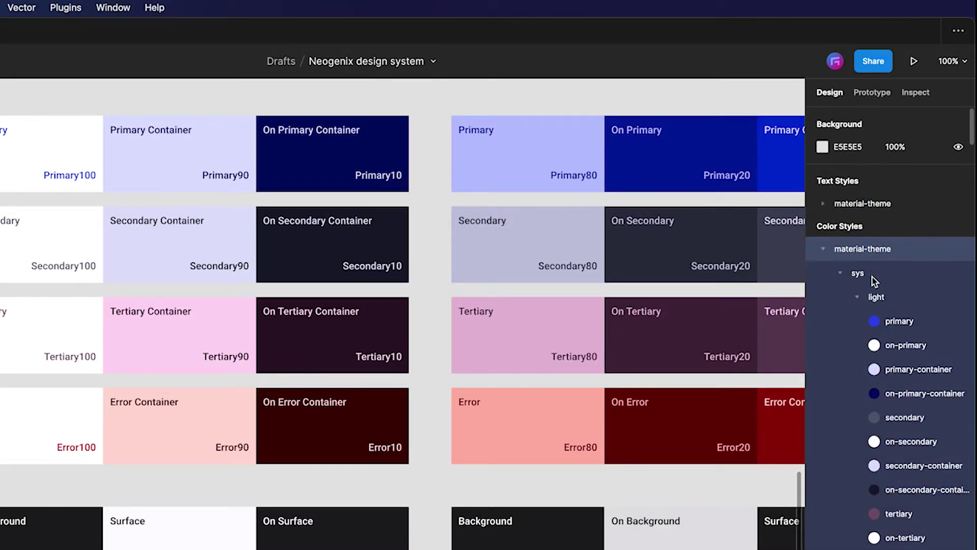
scroll(867, 276, down, 1)
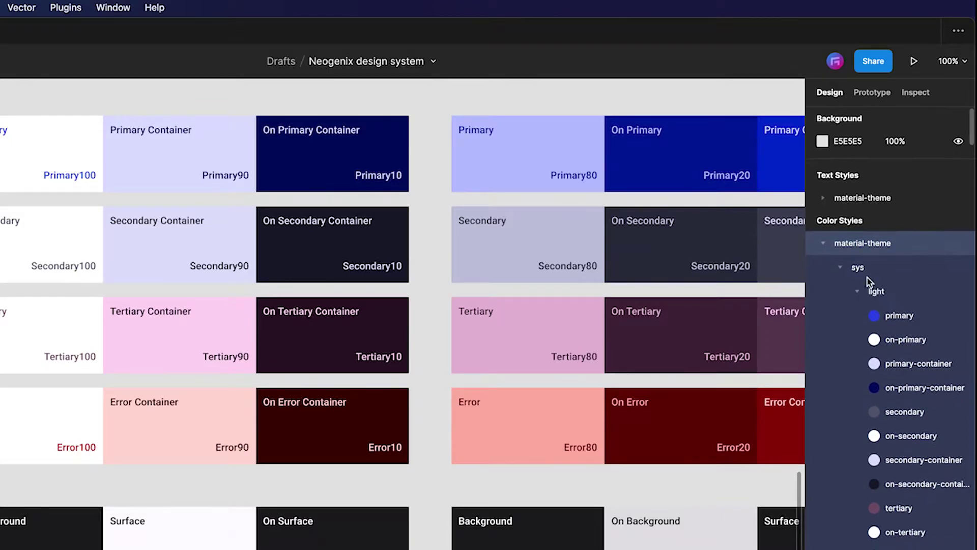
click(842, 268)
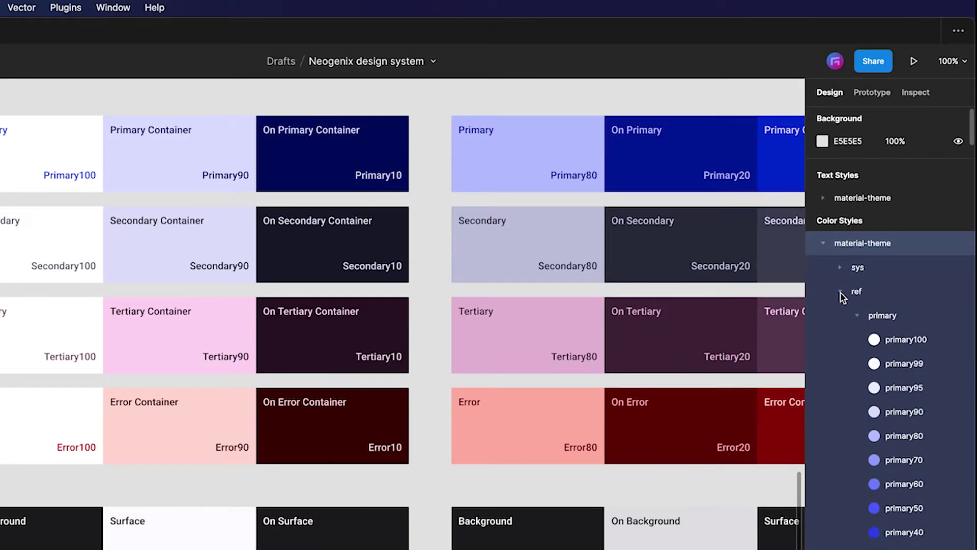
click(840, 292)
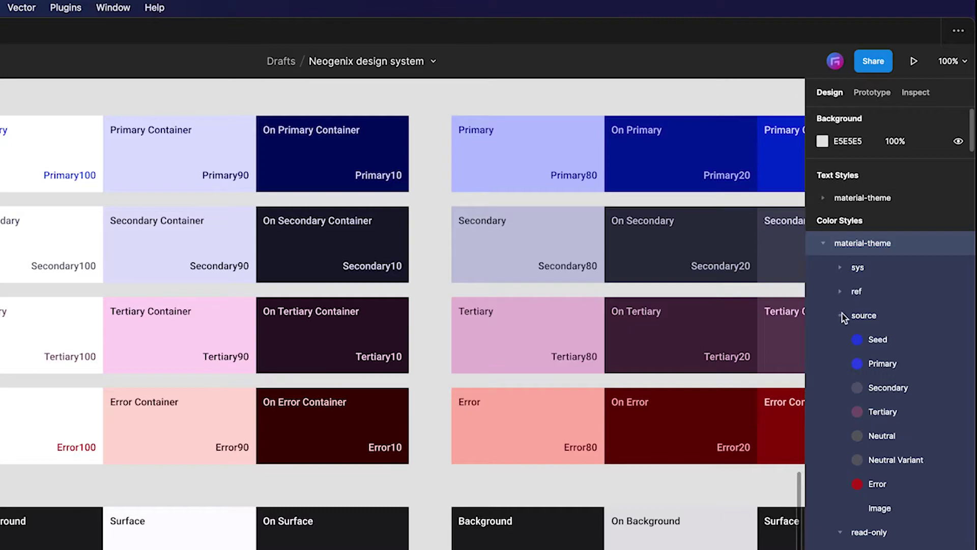
click(841, 316)
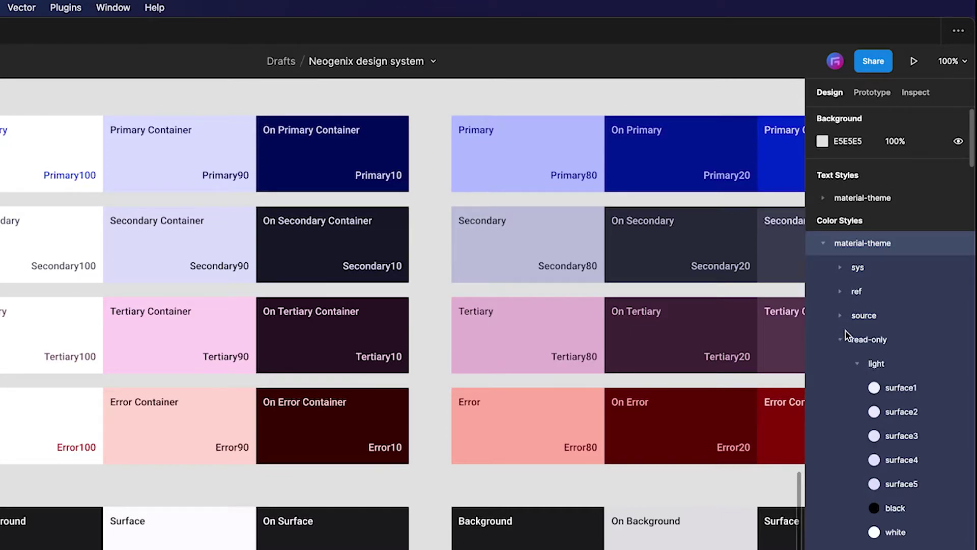
click(842, 340)
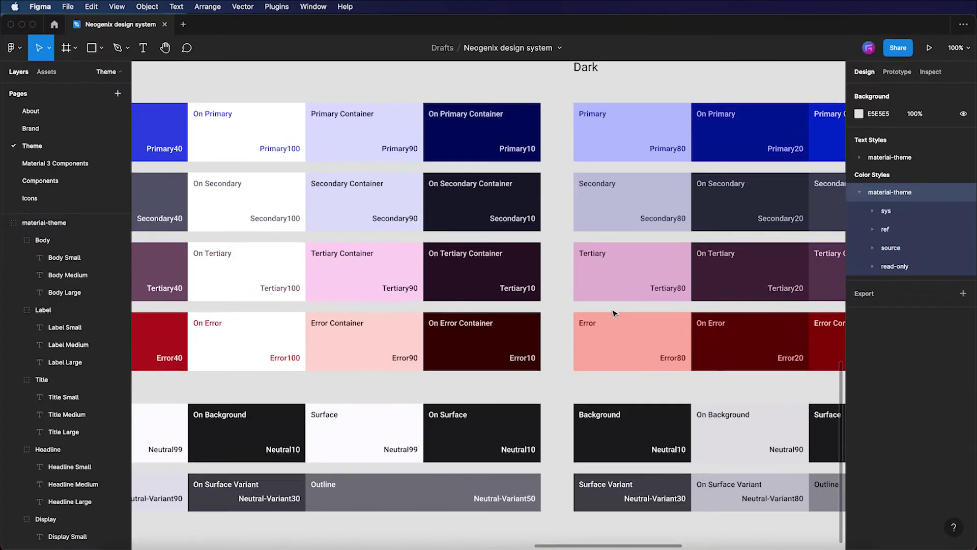
scroll(613, 313, up, 1)
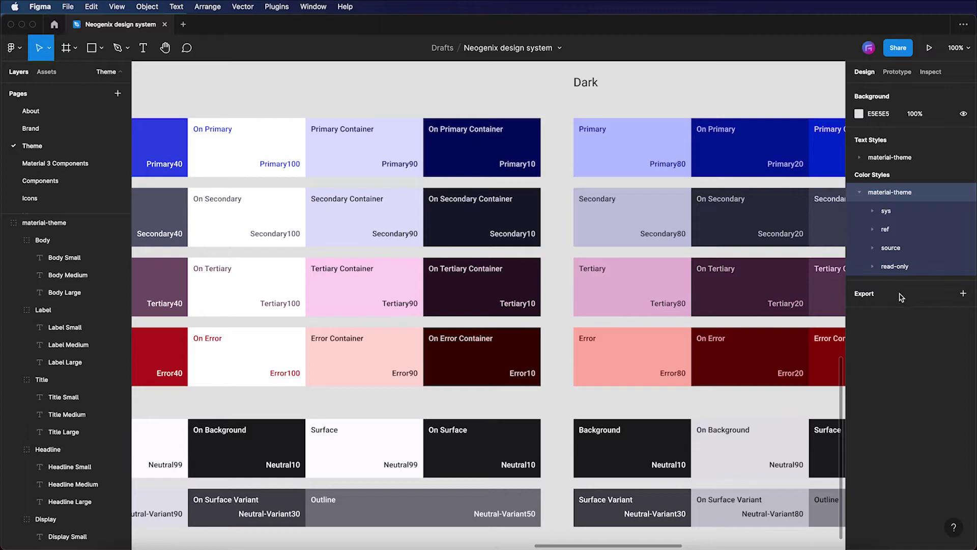
Expand the source colour styles and inspect the Seed style (2742E0)
click(901, 213)
click(873, 248)
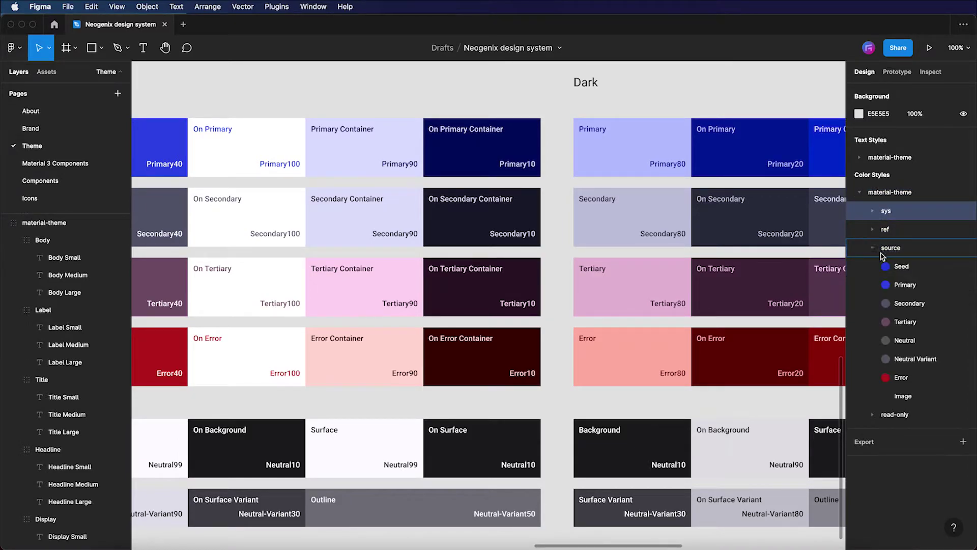
click(968, 267)
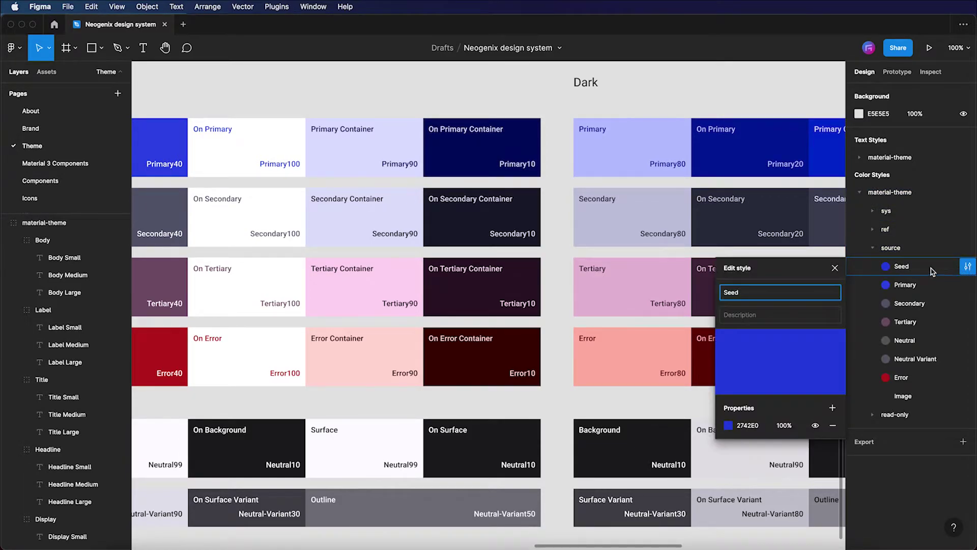
click(835, 268)
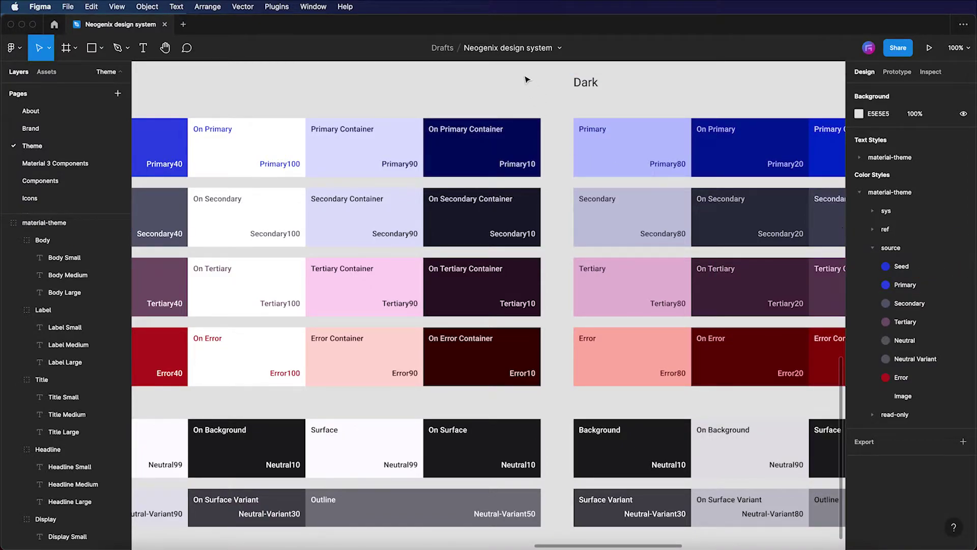
Move the two-circle logo group to just above the theme board
key(minus)
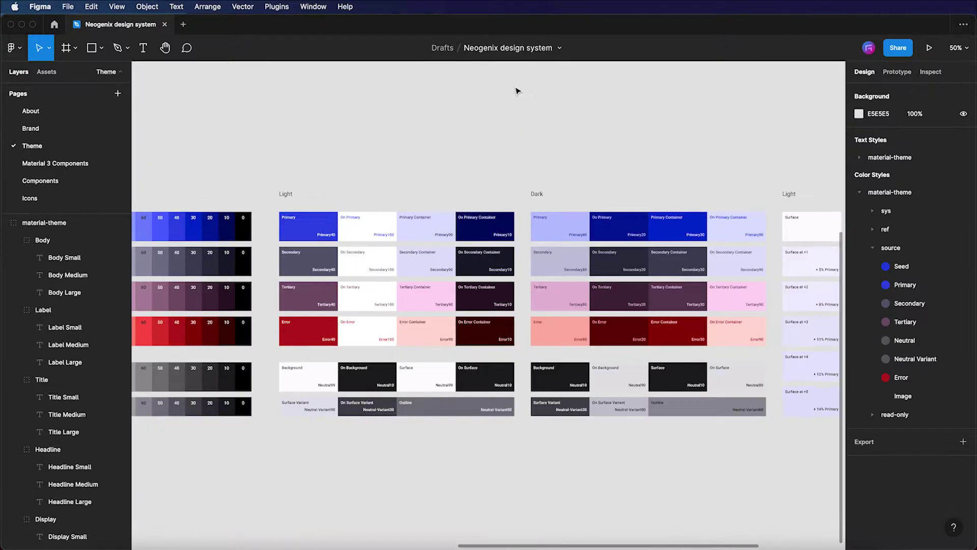
key(minus)
scroll(371, 198, up, 5)
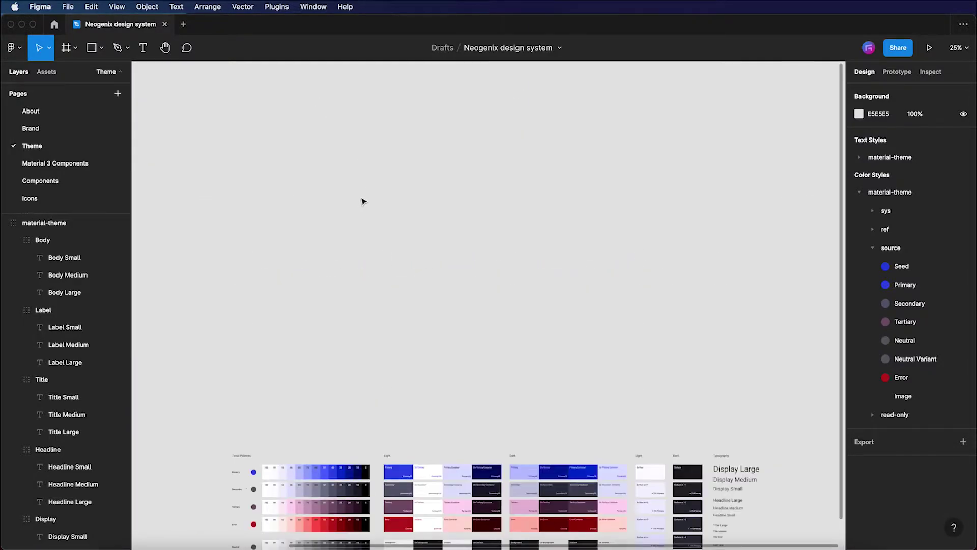
key(minus)
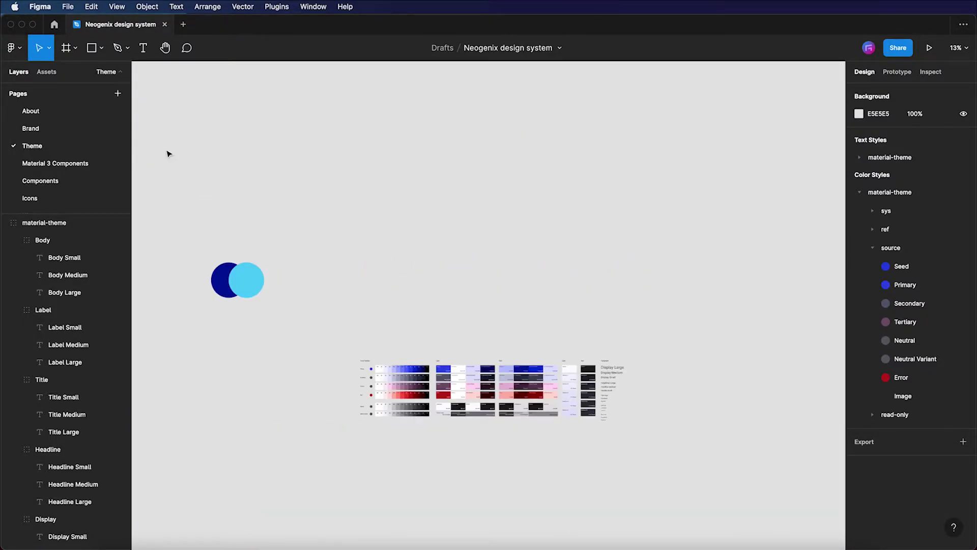
drag(180, 222, 267, 323)
drag(247, 279, 418, 309)
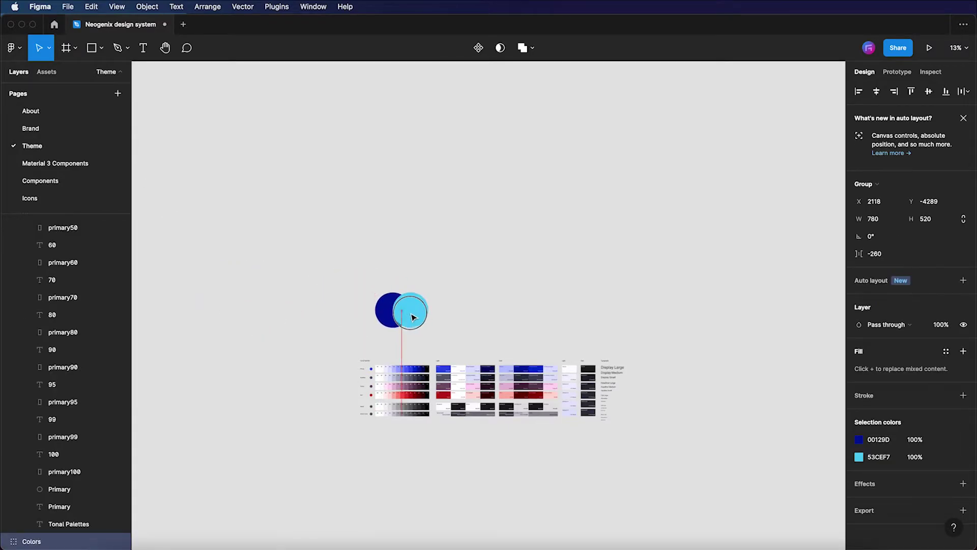
Frame the repositioned logo at 50% zoom and bring up the plugins list
key(plus)
key(plus)
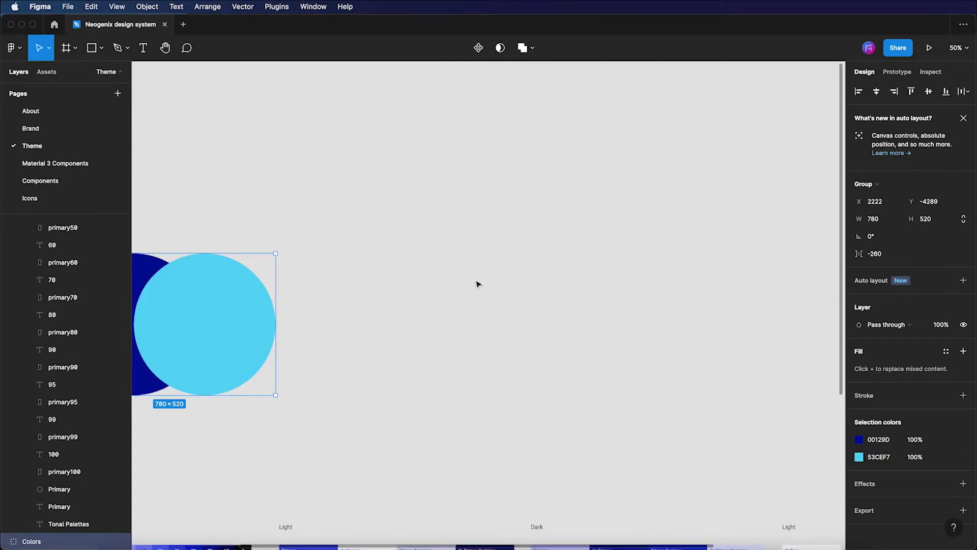
scroll(430, 367, down, 3)
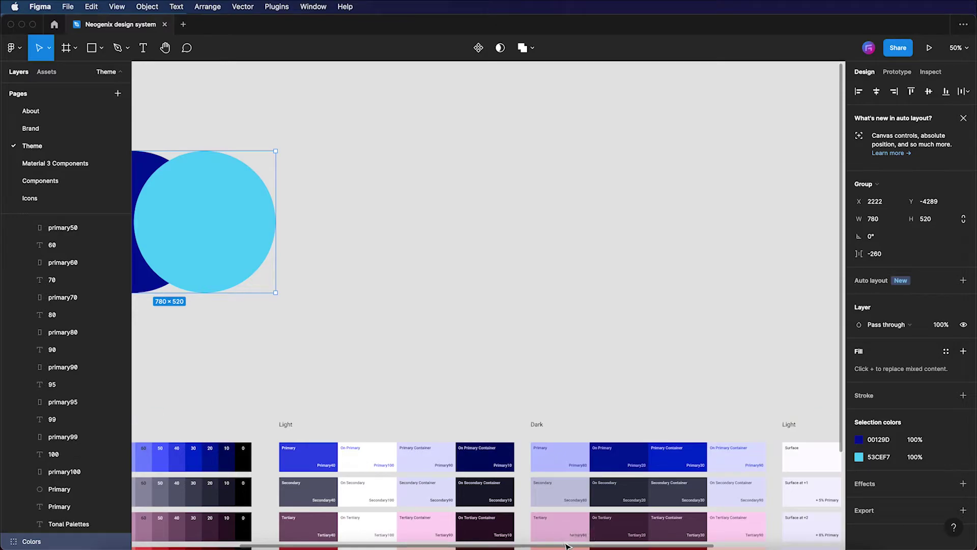
drag(563, 547, 427, 548)
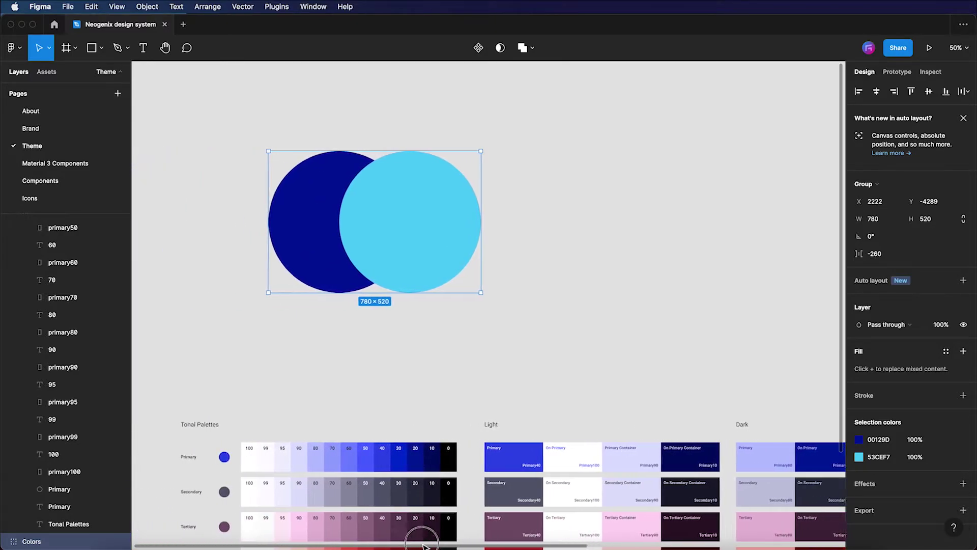
scroll(478, 353, down, 5)
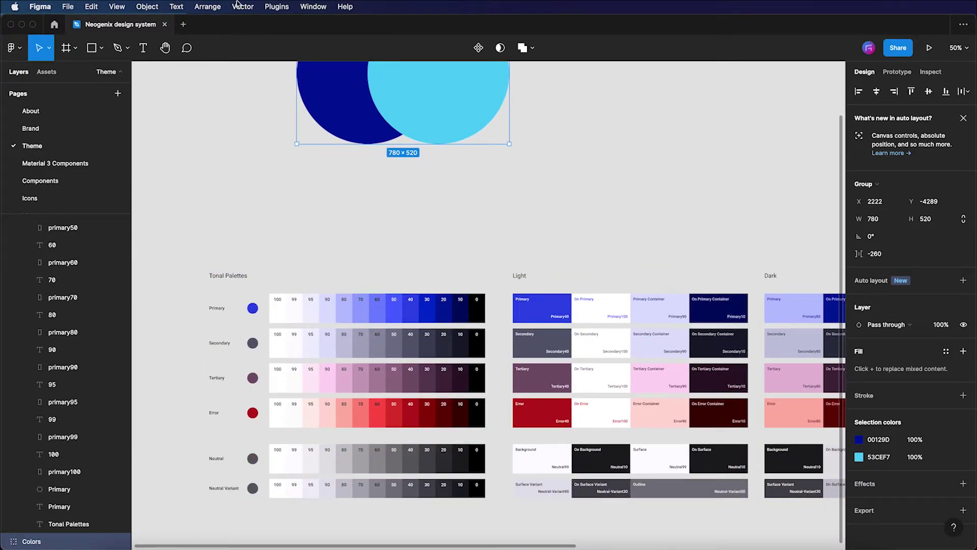
click(278, 7)
mouse_move(302, 118)
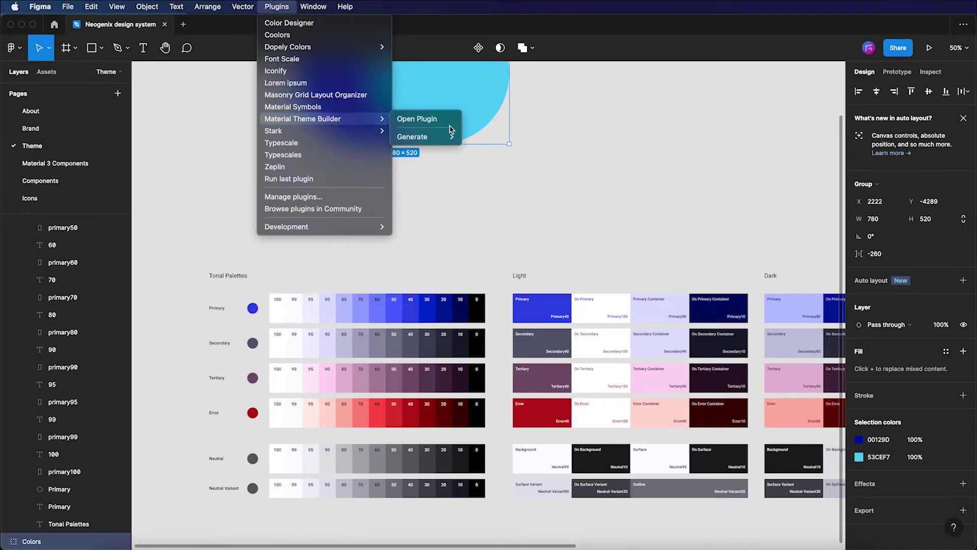
Launch Material Theme Builder and eyedrop the logo's dark blue (0, 18, 156) into Primary
click(440, 126)
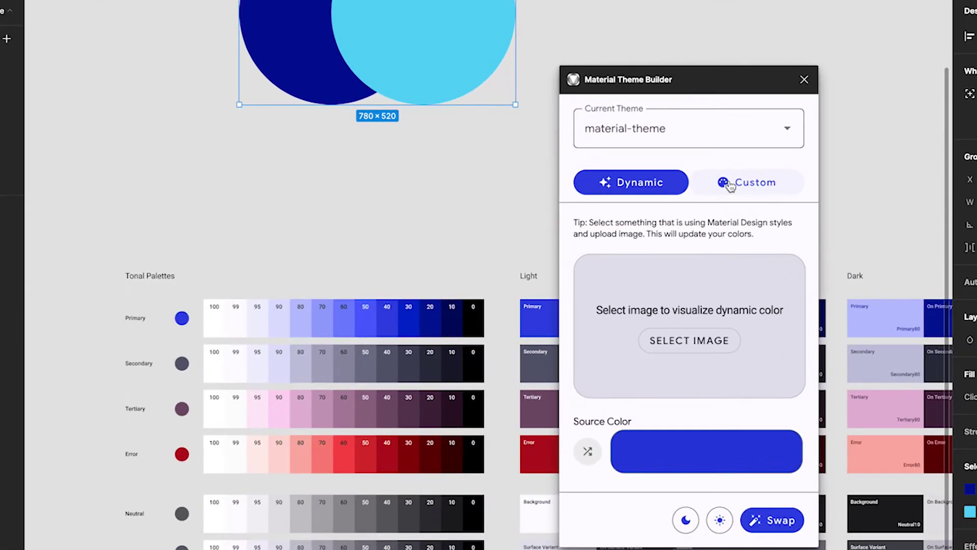
click(674, 205)
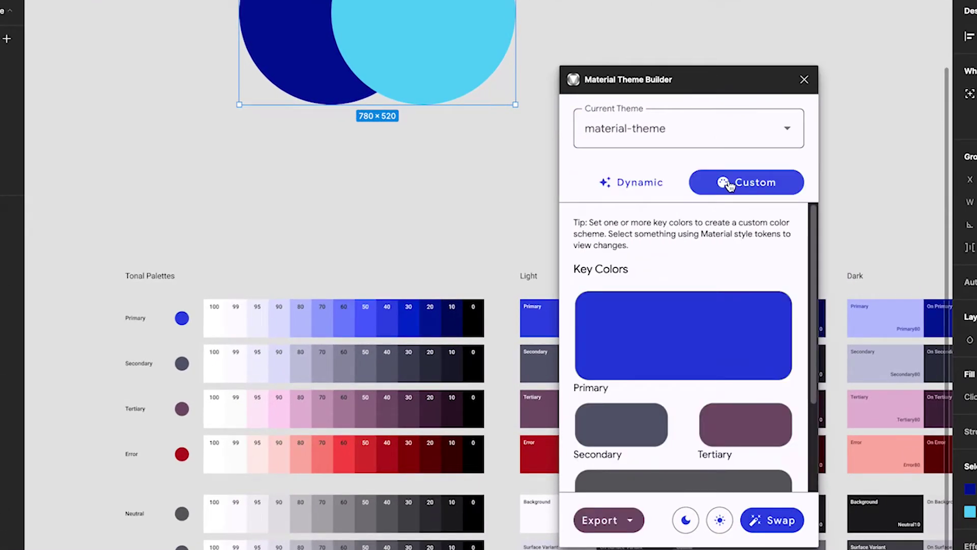
click(640, 316)
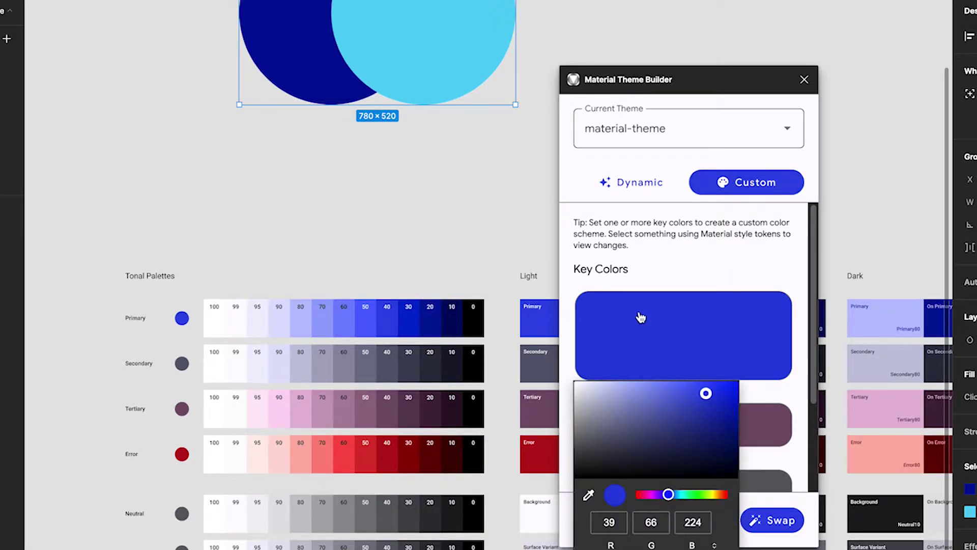
click(588, 494)
click(312, 68)
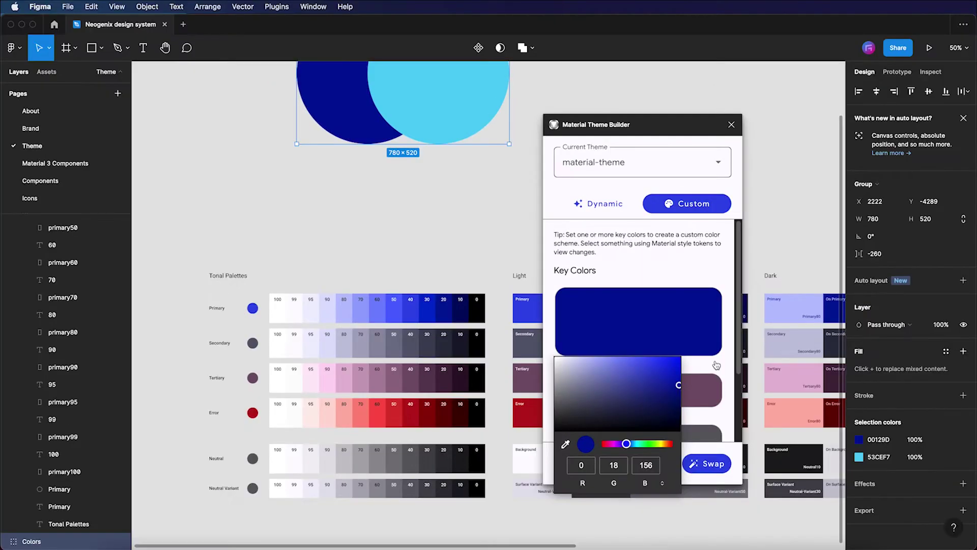
click(685, 373)
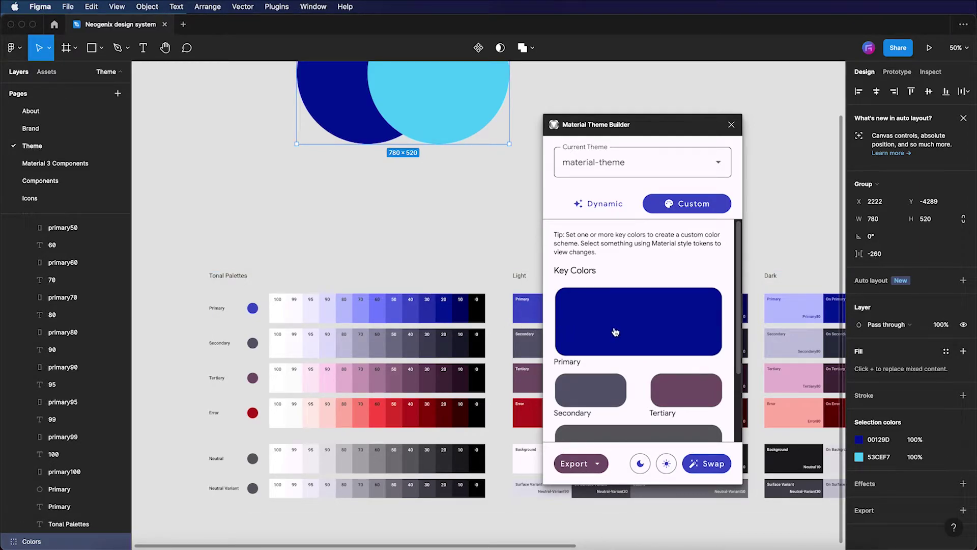
Eyedrop the logo's light blue circle into the Tertiary key colour
click(687, 392)
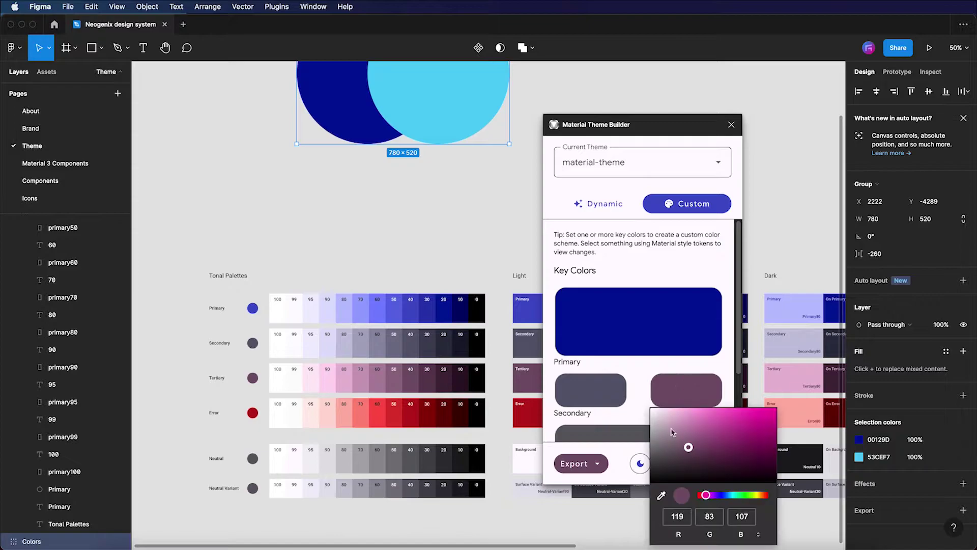
click(661, 495)
click(456, 109)
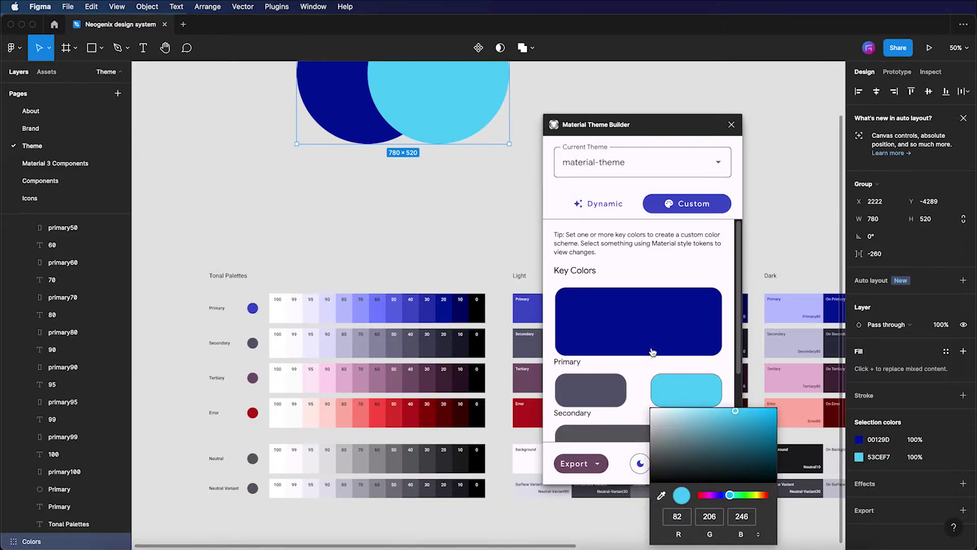
click(727, 379)
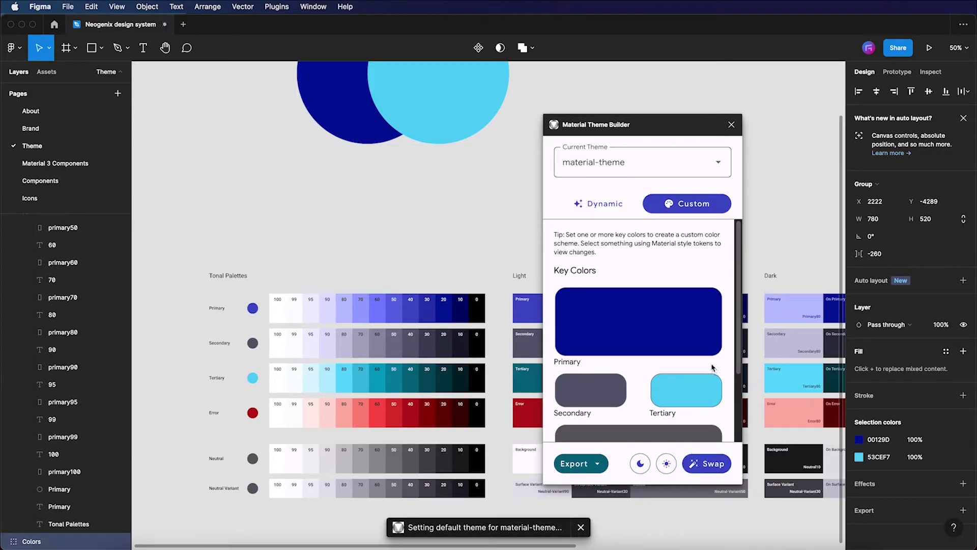
Eyedrop the logo's light blue circle into the Primary key colour
click(614, 321)
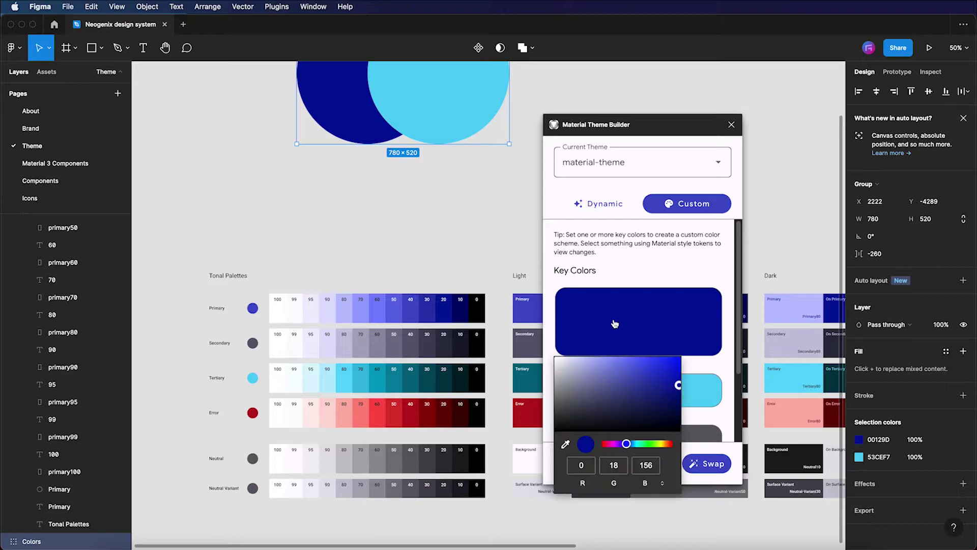
click(565, 443)
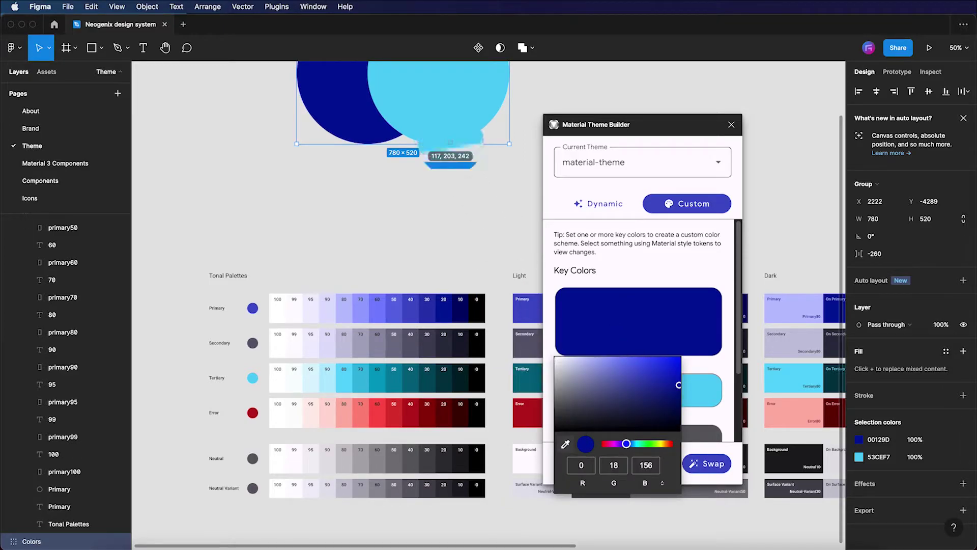
click(437, 111)
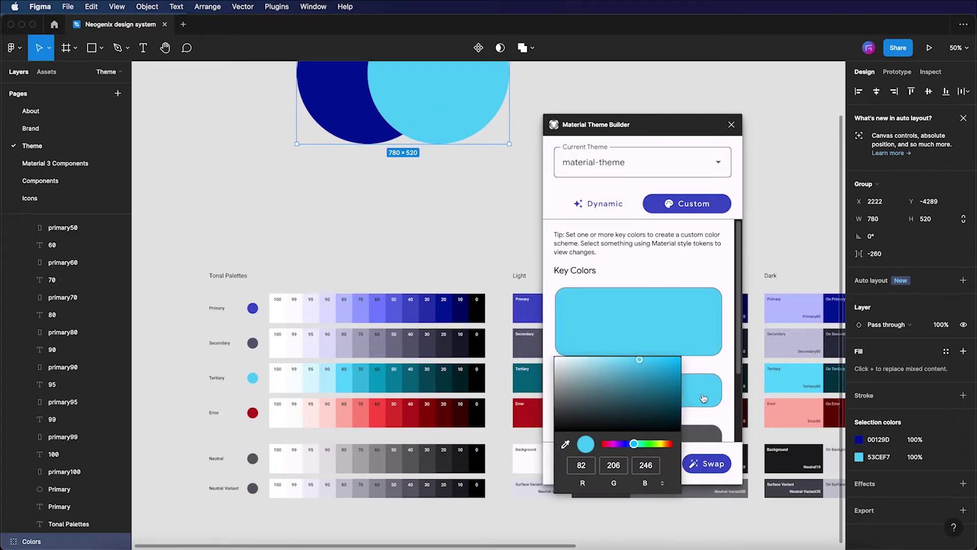
mouse_move(704, 393)
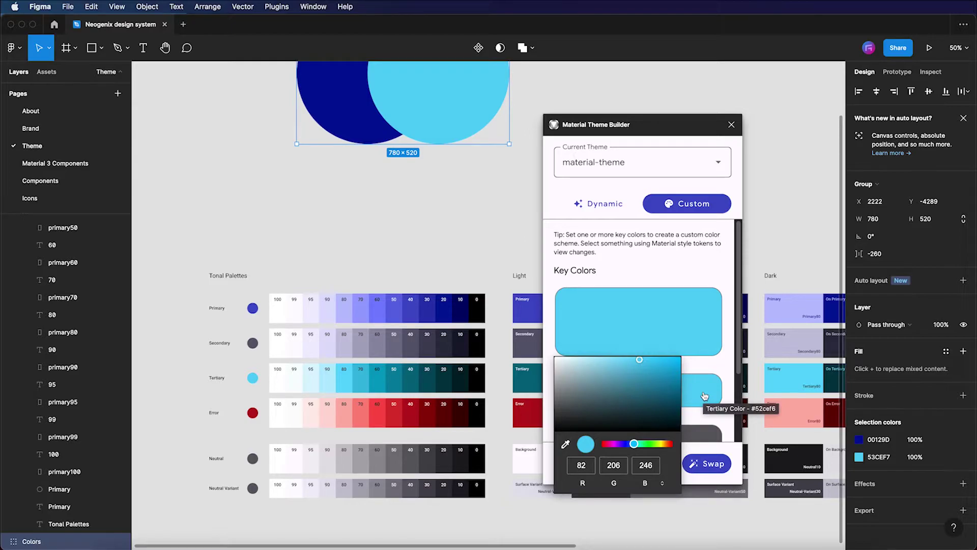
click(718, 365)
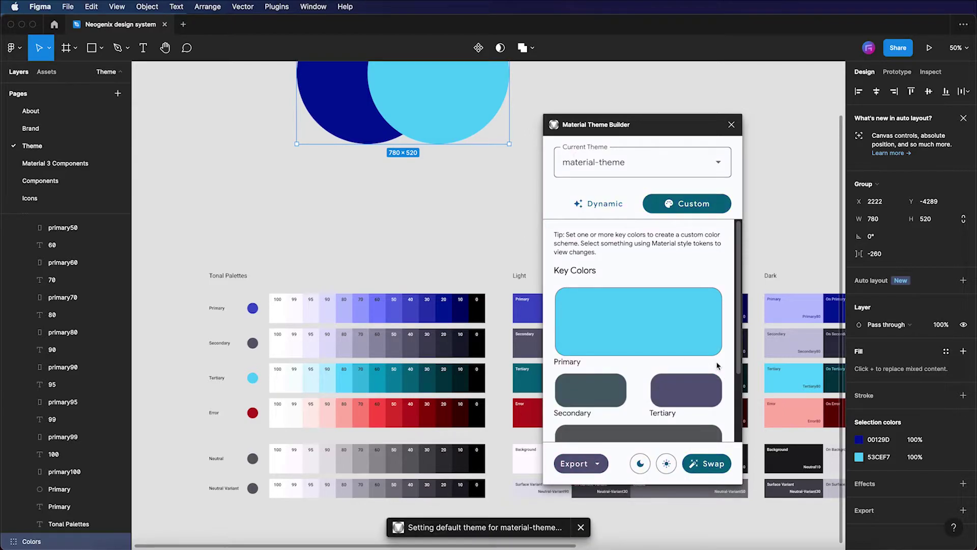
Eyedrop the logo's dark blue circle (0, 18, 156) into Tertiary
click(690, 390)
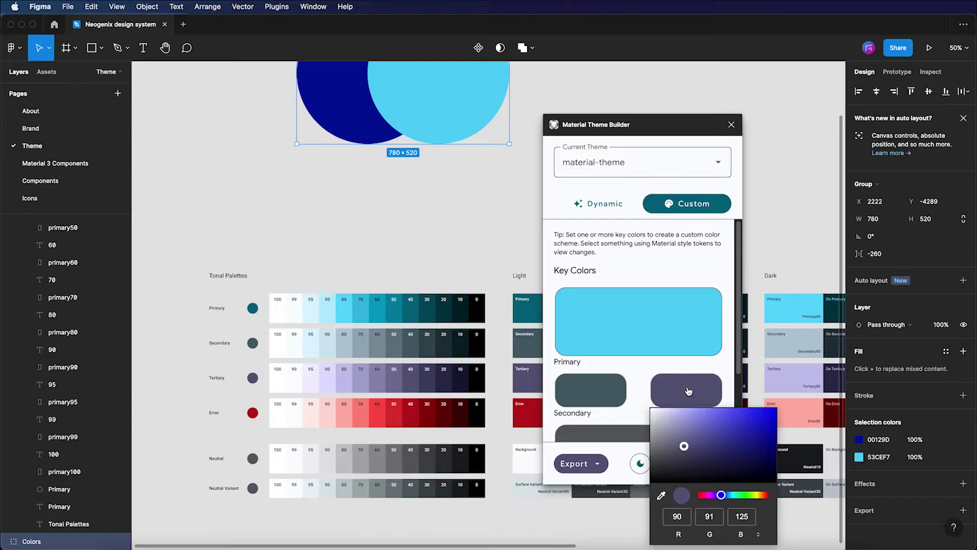
click(661, 494)
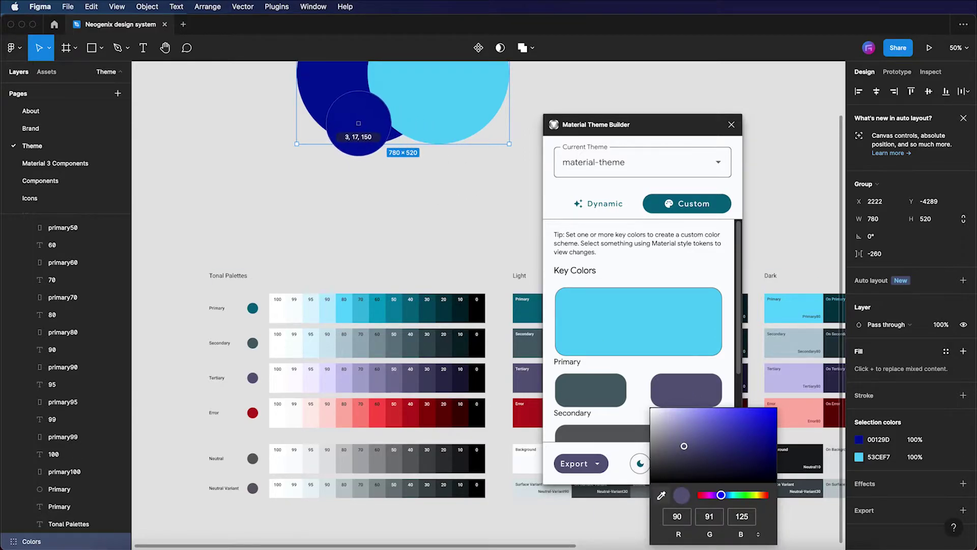
click(359, 123)
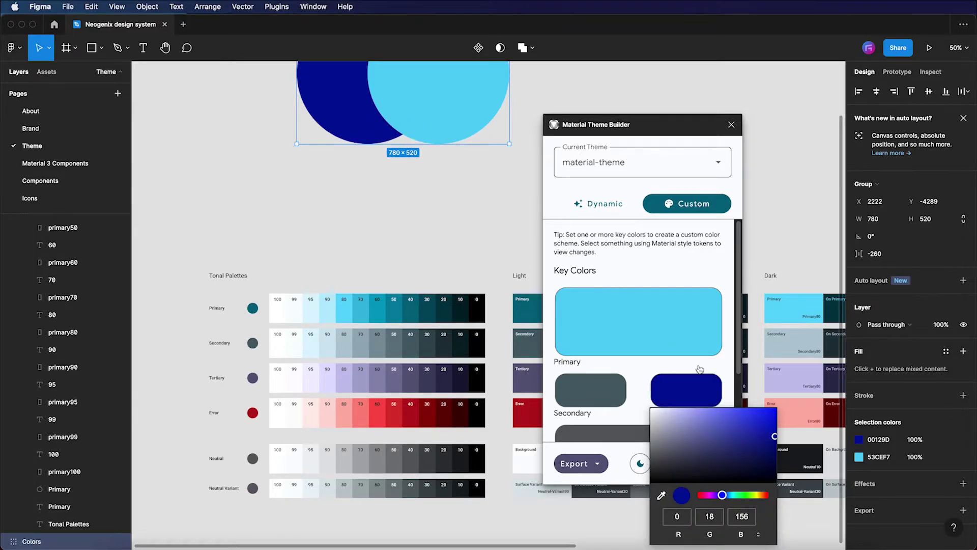
click(724, 263)
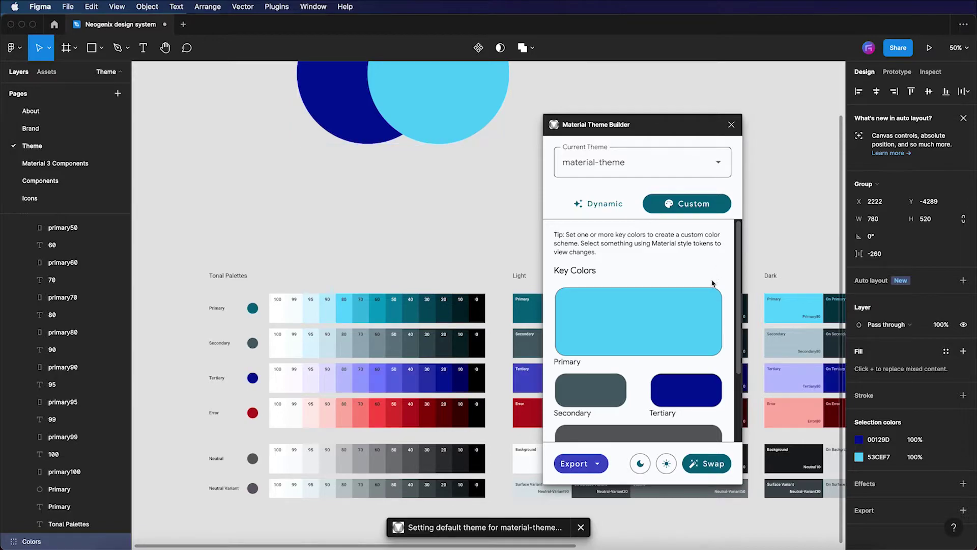
scroll(718, 298, down, 2)
scroll(717, 300, down, 3)
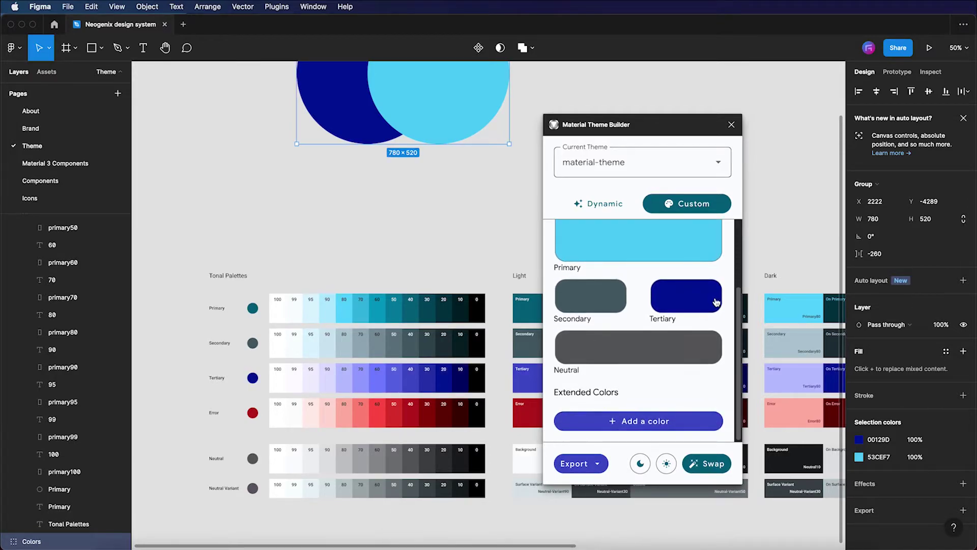
Desaturate the Neutral key colour to pure grey (89, 89, 89)
click(624, 348)
drag(559, 412, 541, 407)
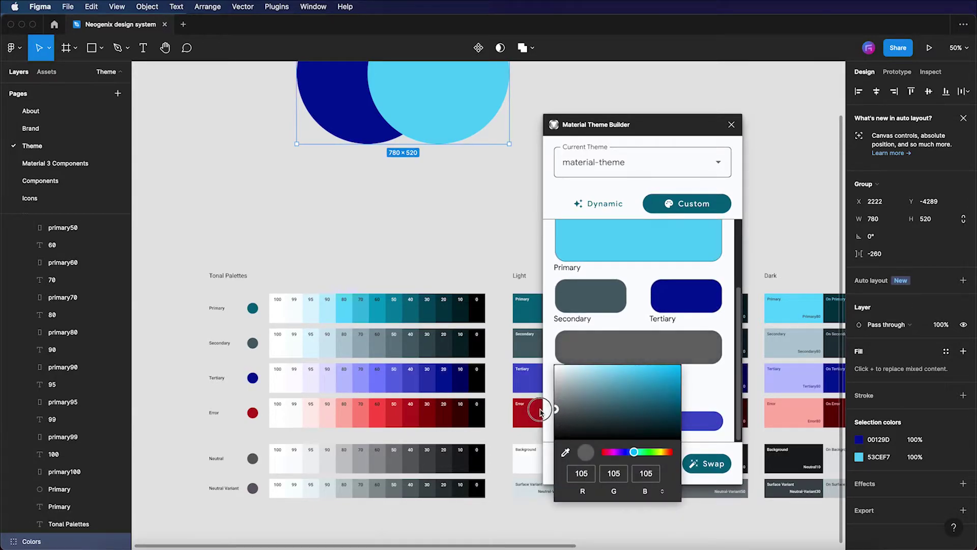
click(724, 322)
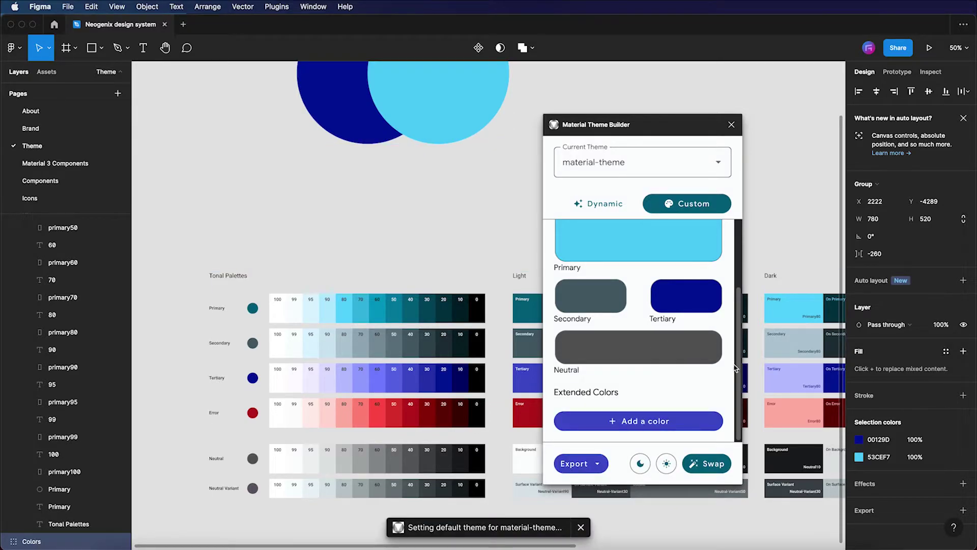
Browse the Current Theme list and close it without changing the theme
scroll(726, 336, up, 3)
scroll(712, 295, down, 2)
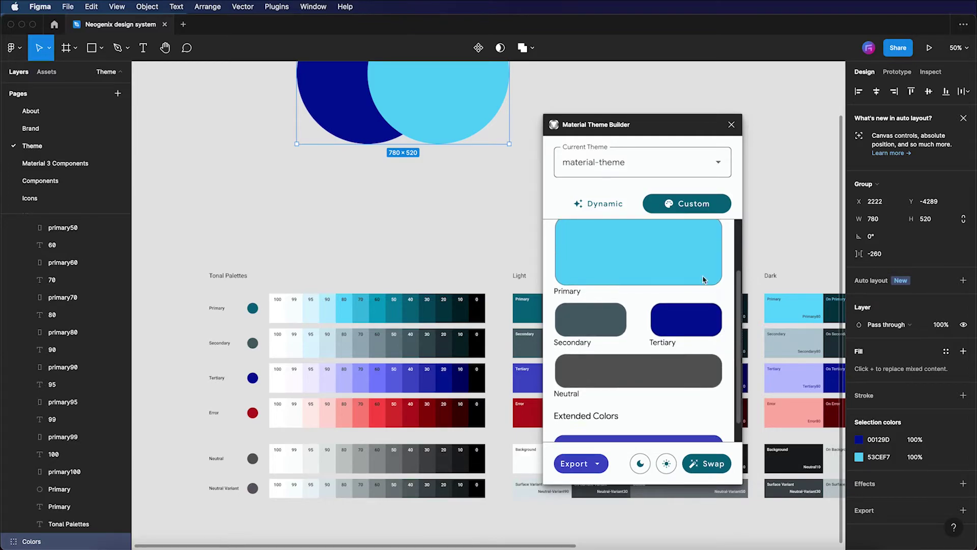
click(699, 168)
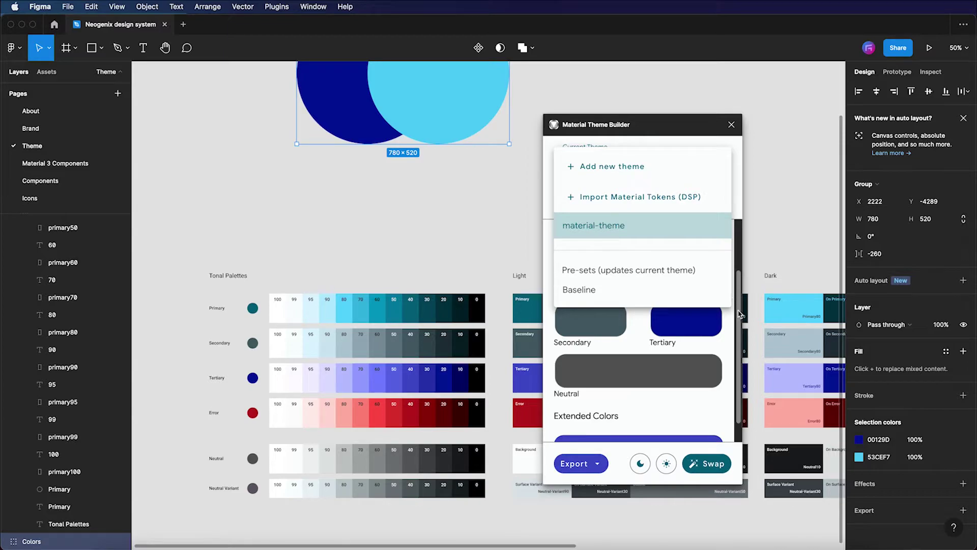
click(731, 413)
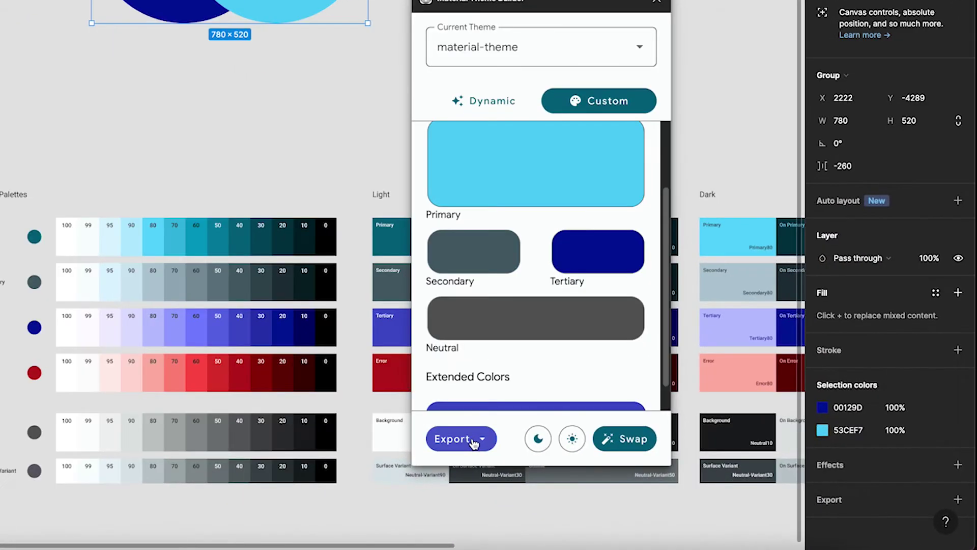
Check the export formats without exporting, then add a maroon extended colour
click(589, 464)
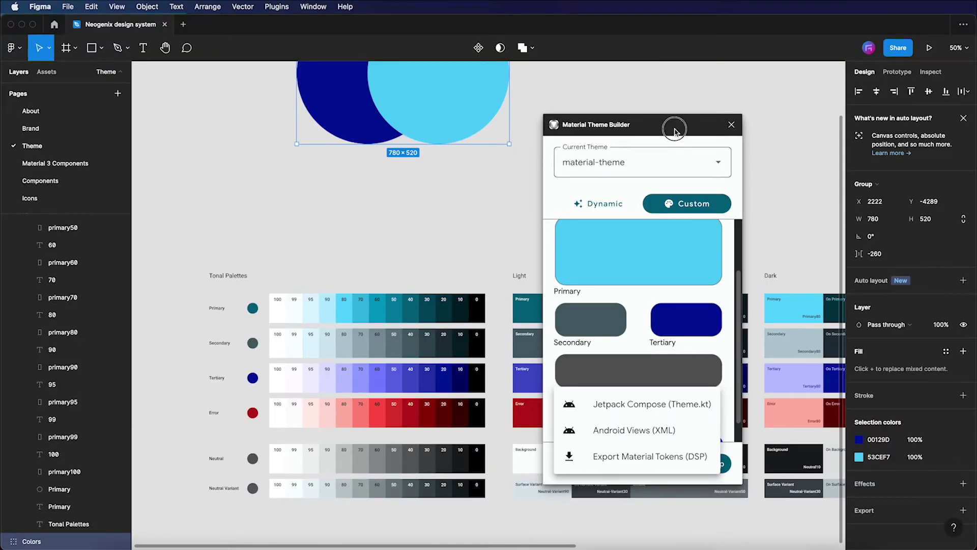
click(728, 350)
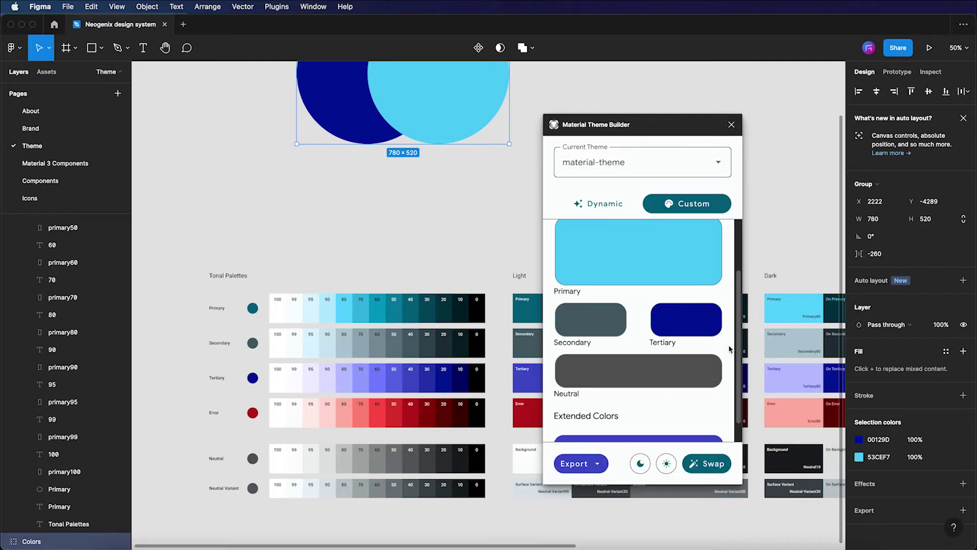
scroll(725, 353, down, 2)
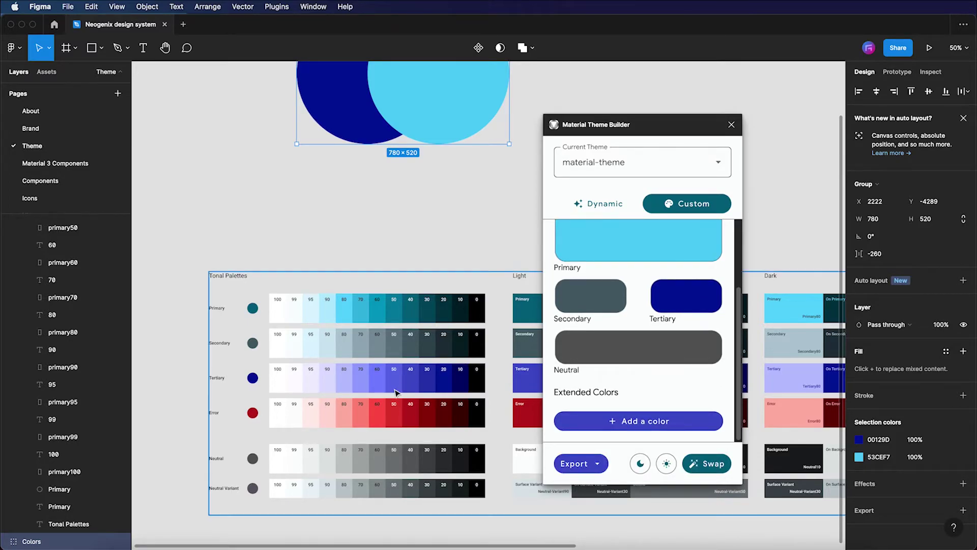
scroll(397, 388, down, 5)
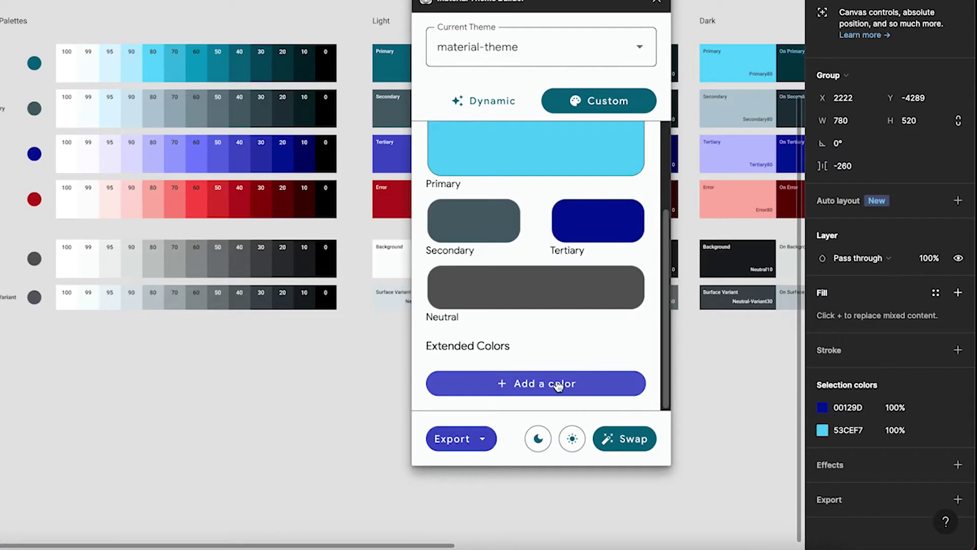
click(649, 421)
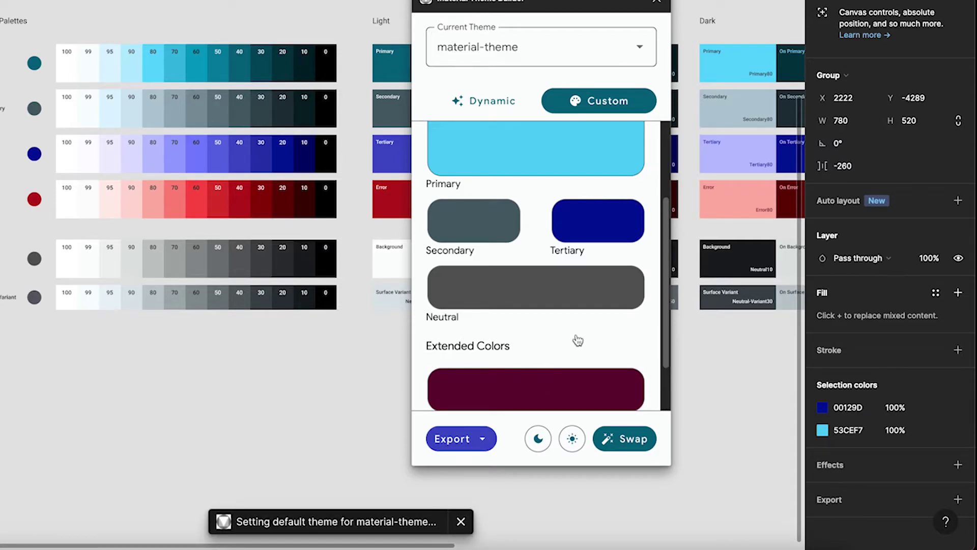
scroll(578, 337, down, 3)
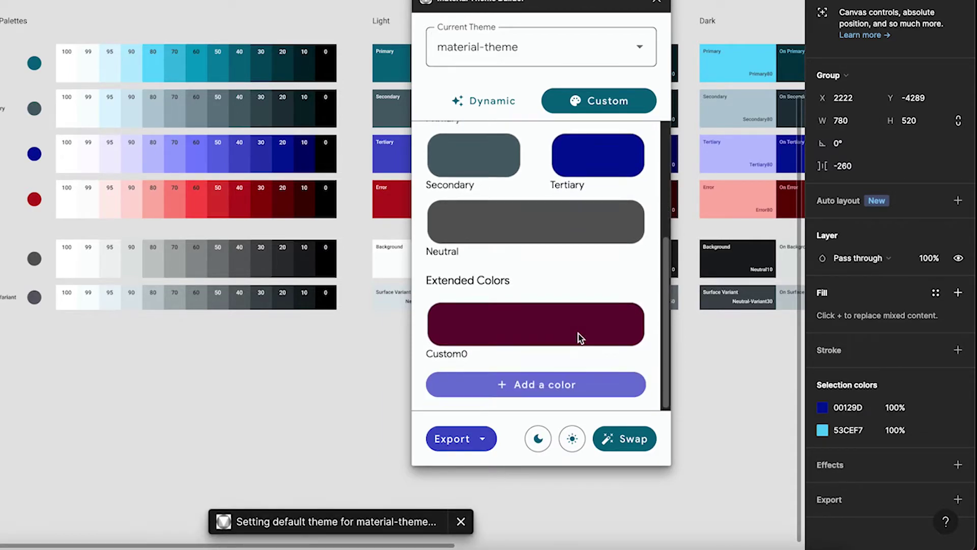
click(512, 324)
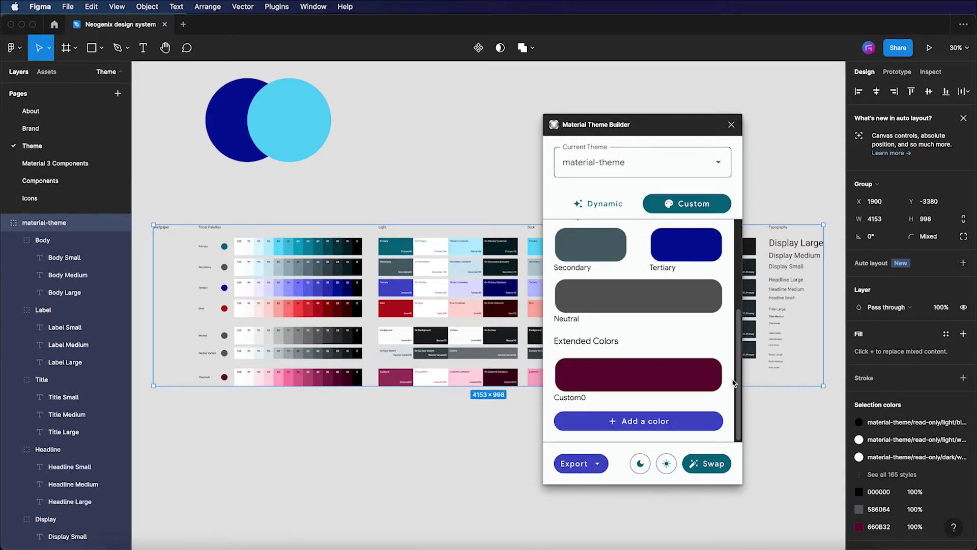
Set the Custom0 extended colour to orange (245, 118, 0)
click(654, 379)
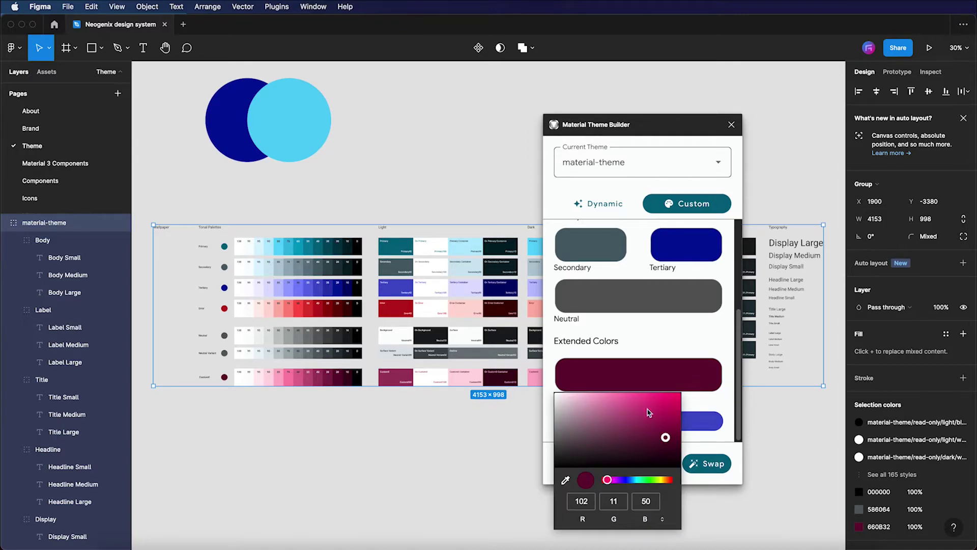
drag(608, 479, 672, 480)
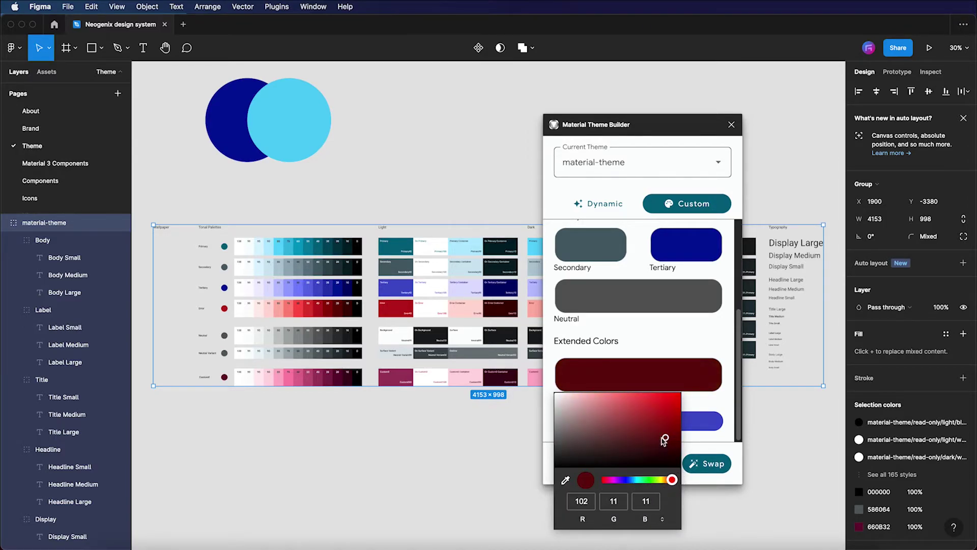
drag(665, 437, 685, 406)
drag(672, 479, 667, 480)
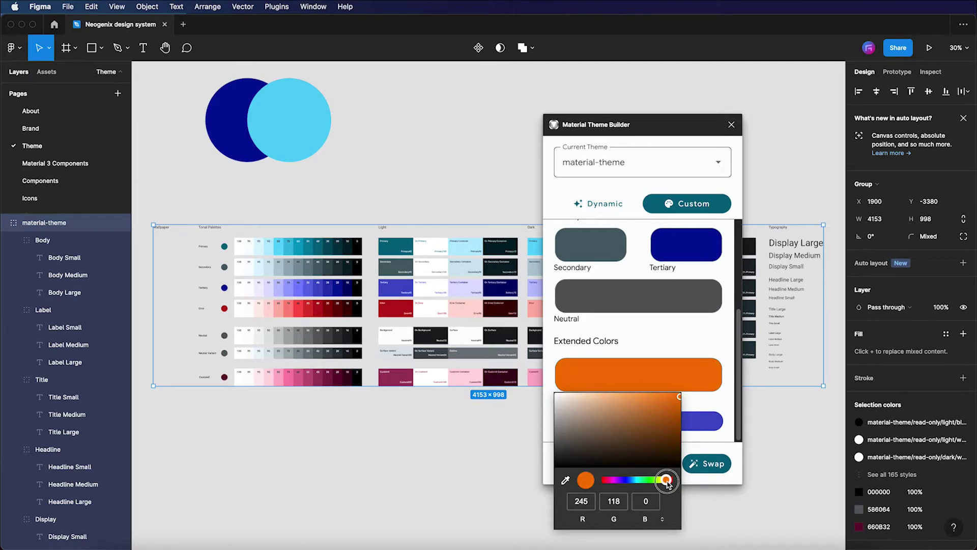
click(720, 401)
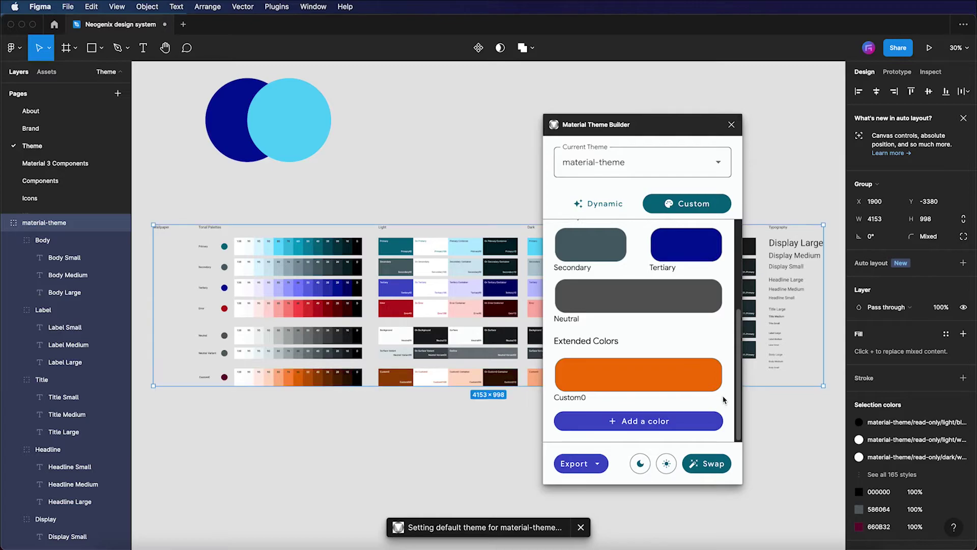
Add a second extended colour, the lavender Custom1
click(687, 424)
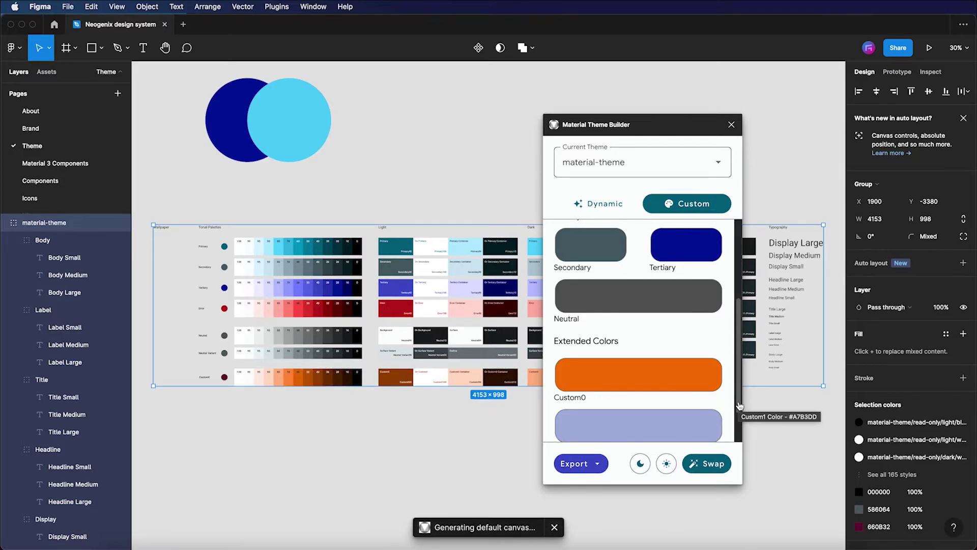
scroll(733, 418, down, 2)
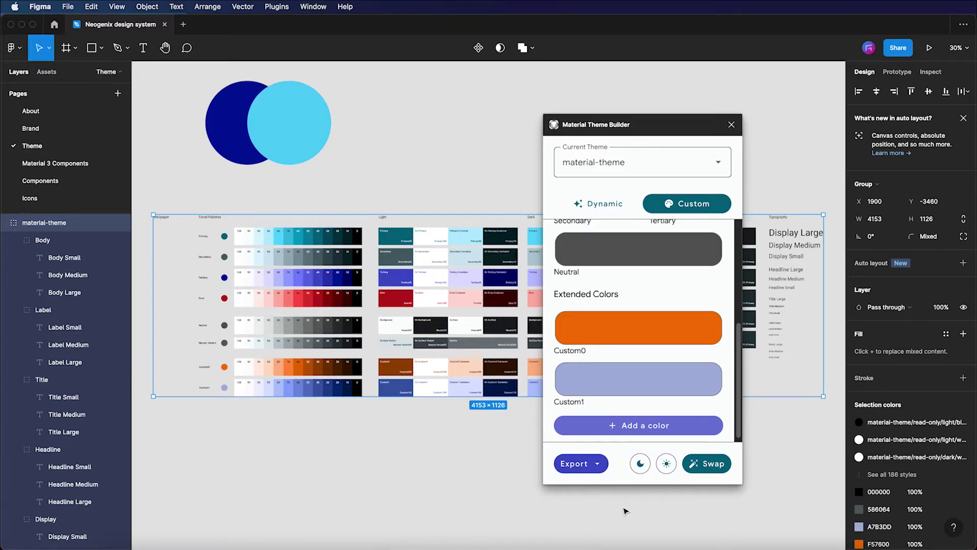
Change the Custom1 extended colour to bright green (0, 255, 64)
click(629, 391)
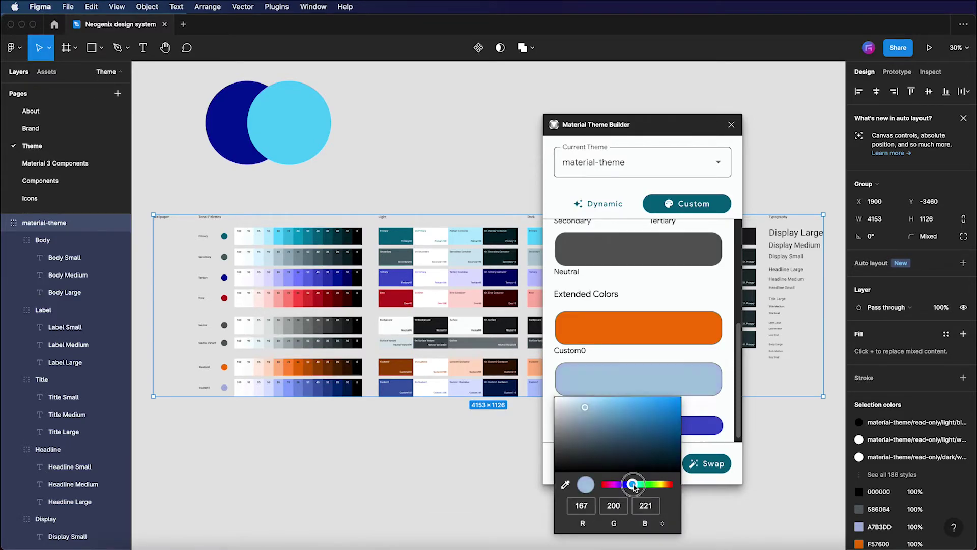
mouse_move(631, 483)
mouse_down()
mouse_move(648, 484)
mouse_move(685, 399)
mouse_up()
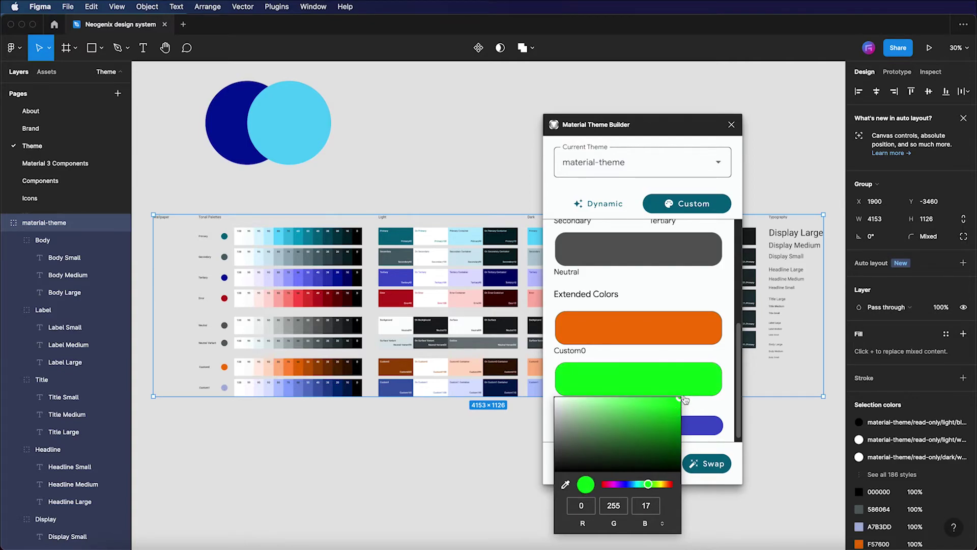
drag(642, 486, 646, 484)
click(733, 406)
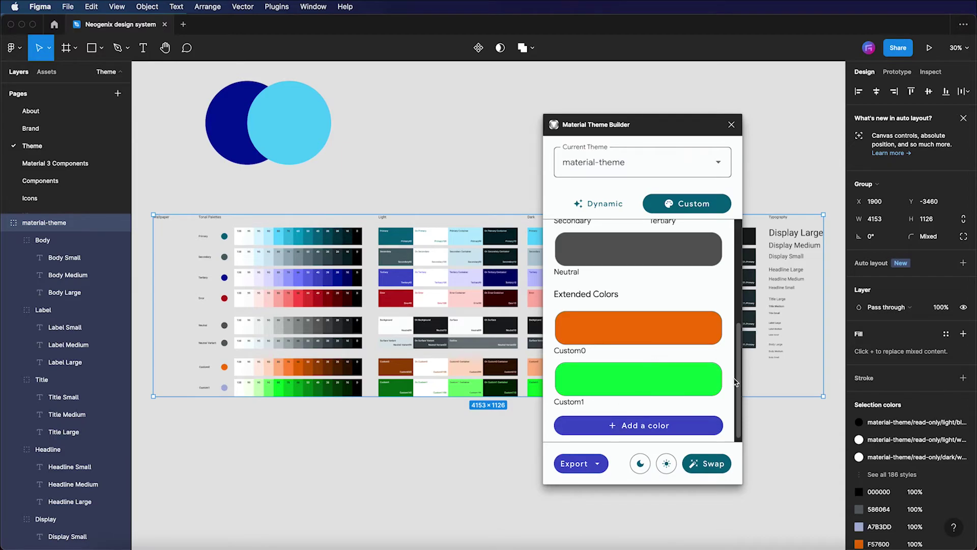
drag(735, 382, 738, 261)
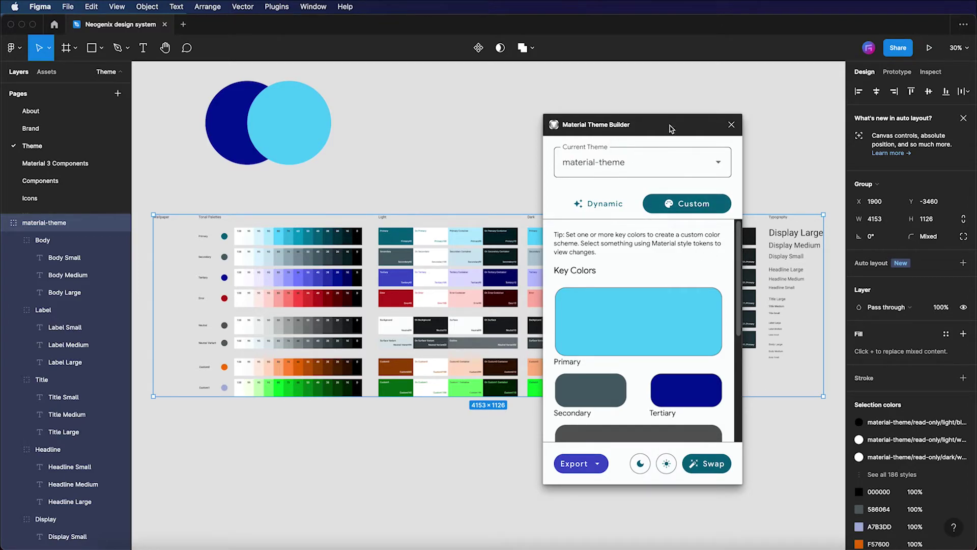
Close the plugin and confirm the styles Custom0 is F57600 and Custom1 is 00FF40
click(730, 125)
click(712, 136)
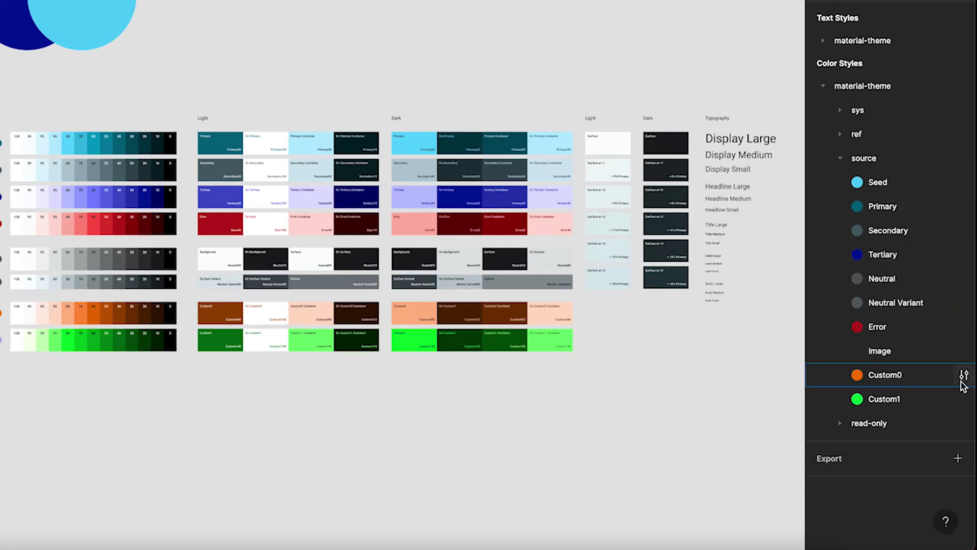
click(964, 376)
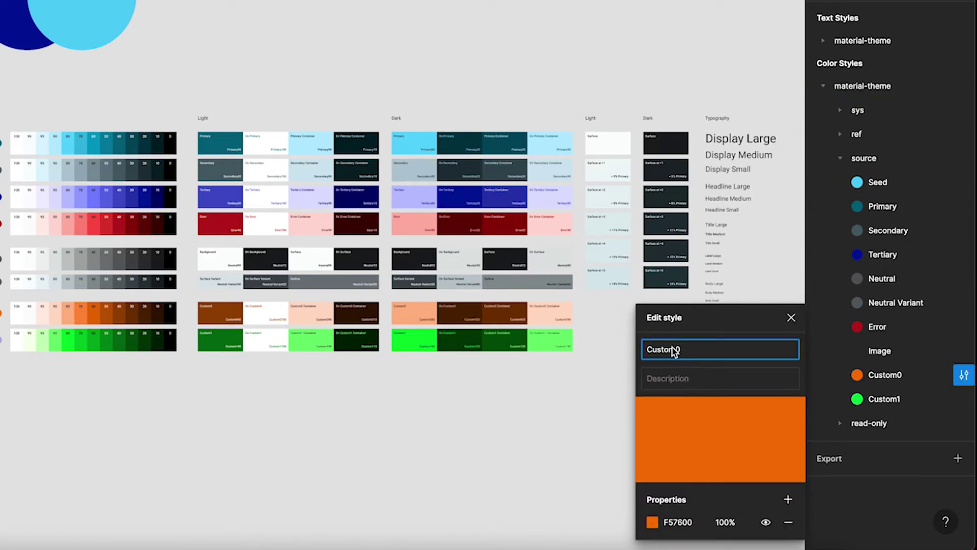
click(964, 403)
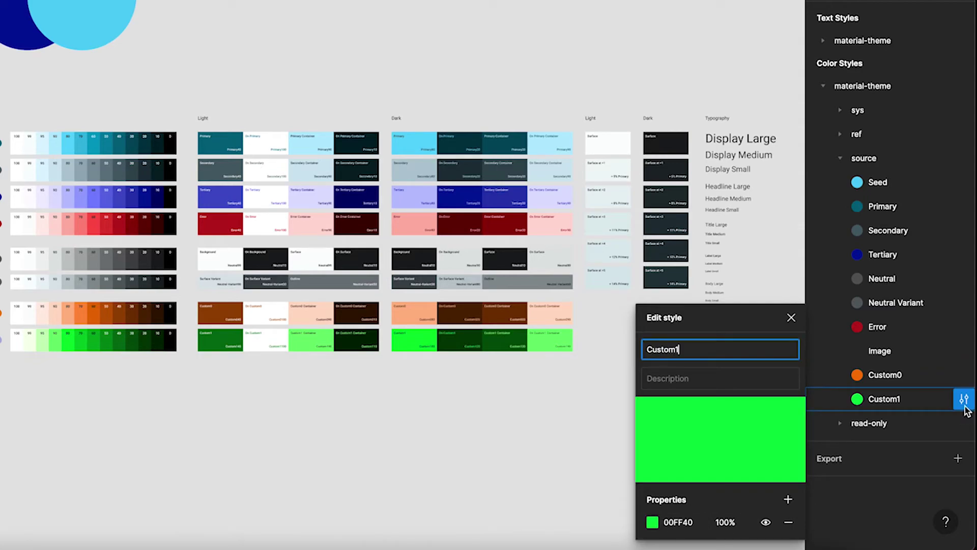
click(468, 466)
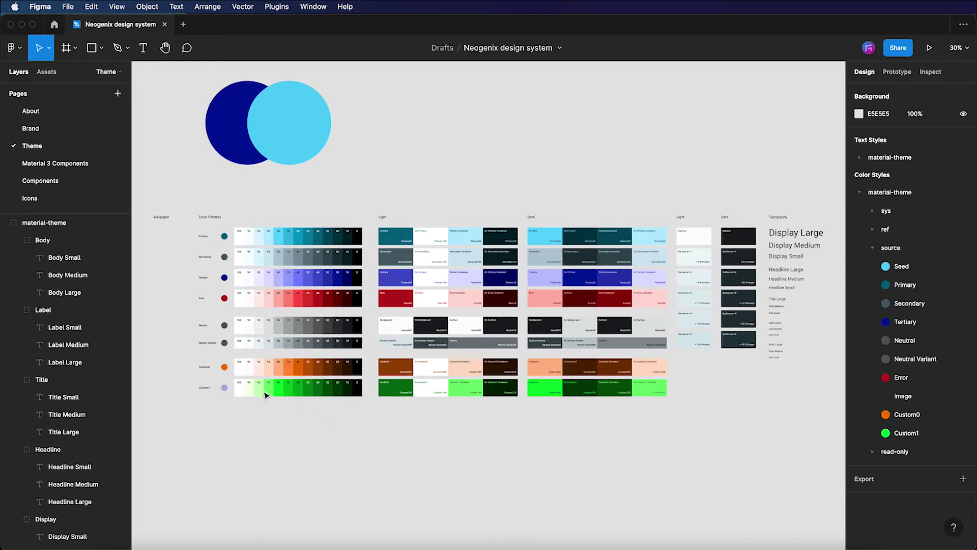
Select the material-theme frame and reopen Material Theme Builder in Custom mode
click(242, 246)
click(279, 7)
mouse_move(302, 118)
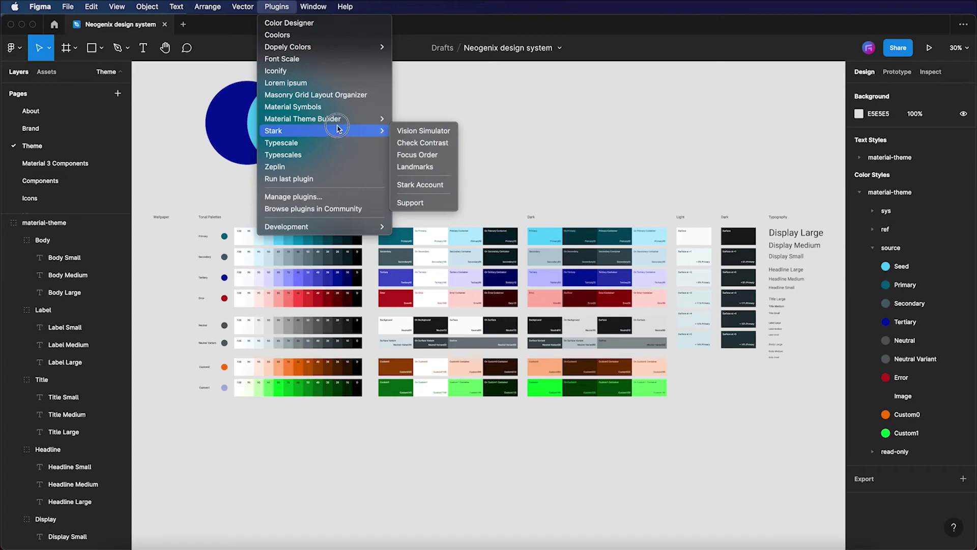
click(441, 123)
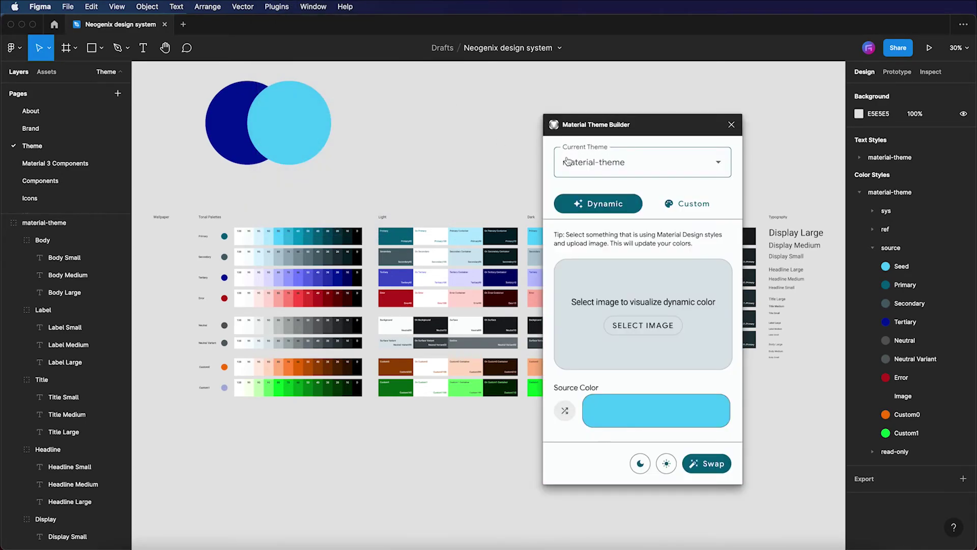
click(691, 203)
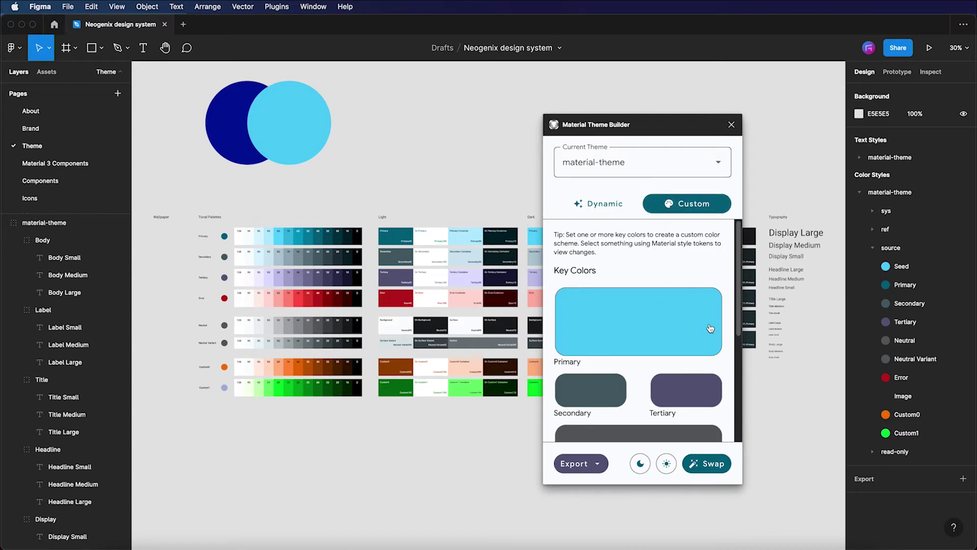
Eyedrop the dark blue logo circle to reset Tertiary to (0, 18, 156)
click(678, 391)
click(662, 495)
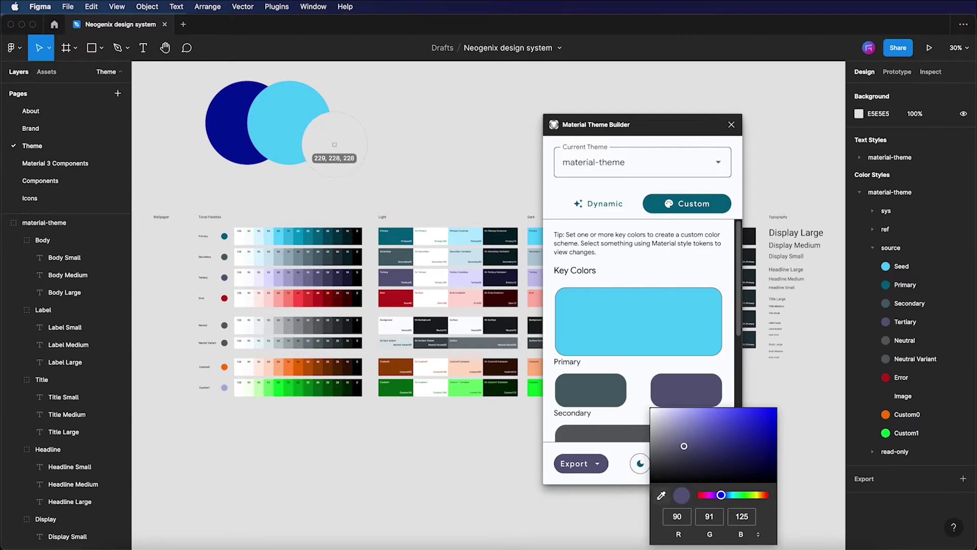
click(239, 127)
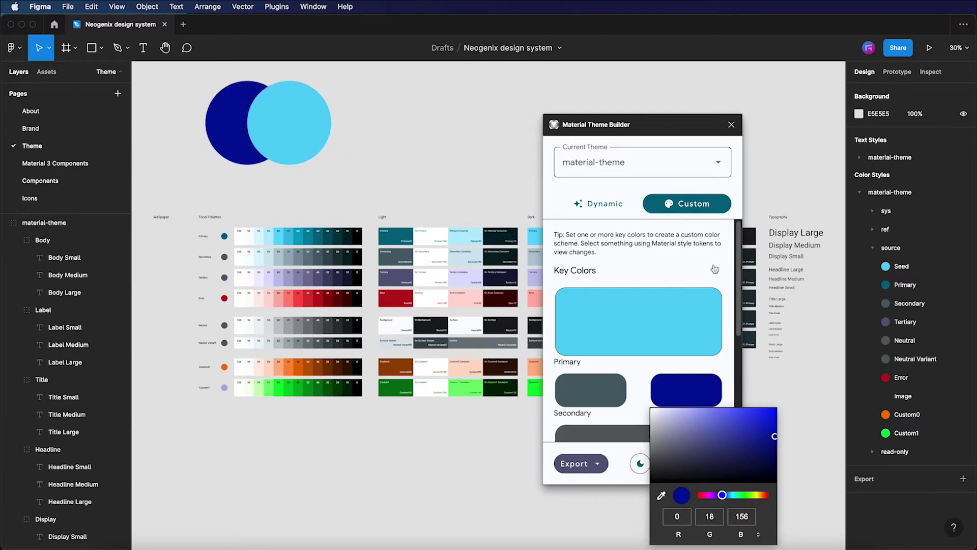
click(736, 281)
mouse_move(736, 281)
mouse_down()
mouse_move(729, 324)
mouse_move(608, 261)
mouse_up()
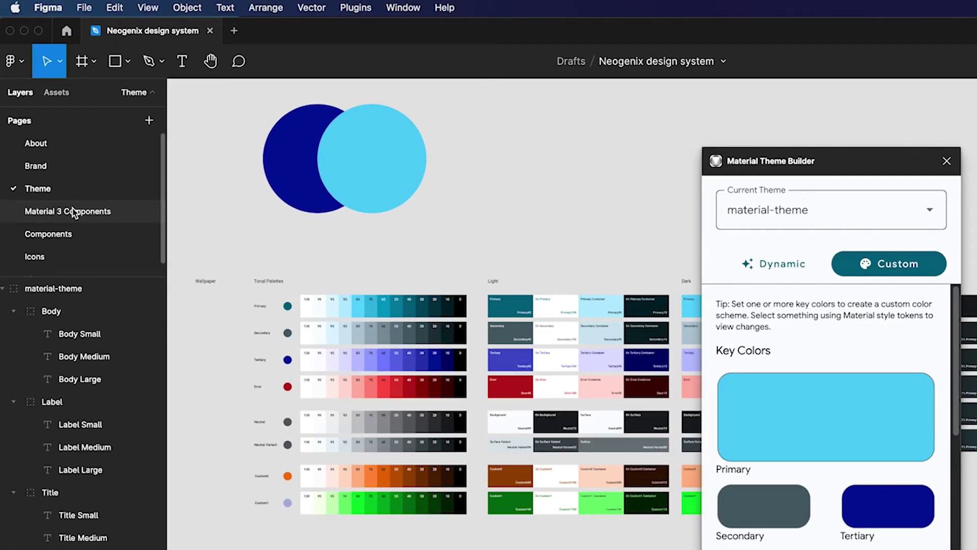
Show the Material 3 Components page zoomed out with the list dialog selected
click(74, 212)
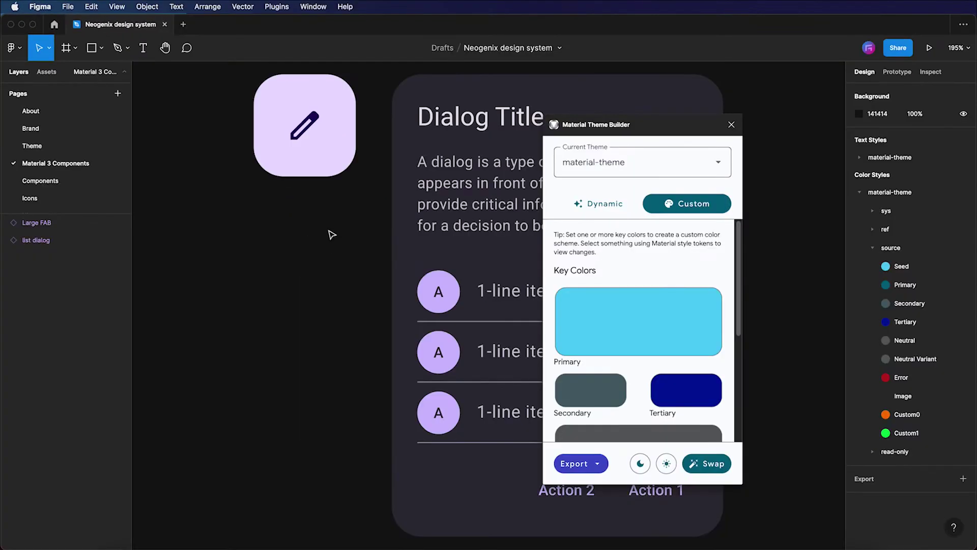
key(minus)
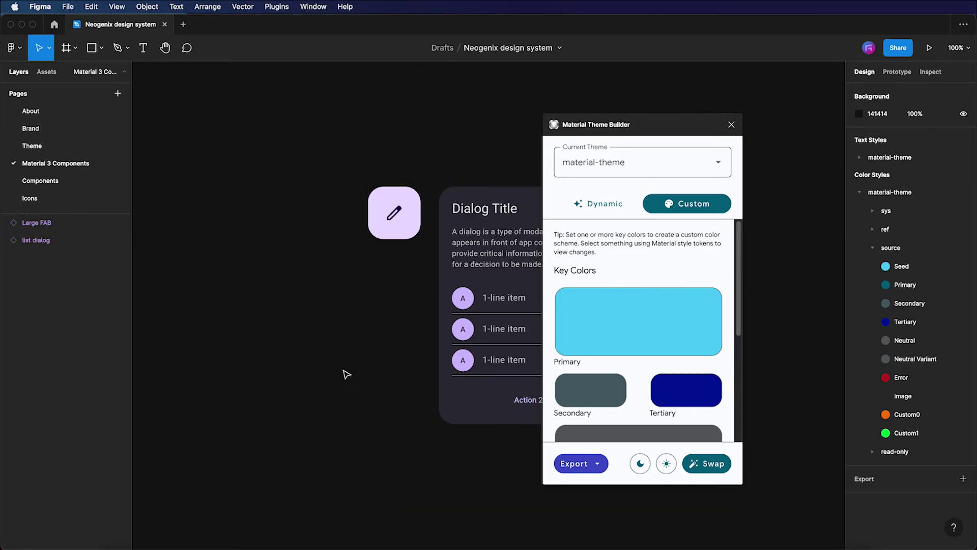
drag(371, 438, 230, 419)
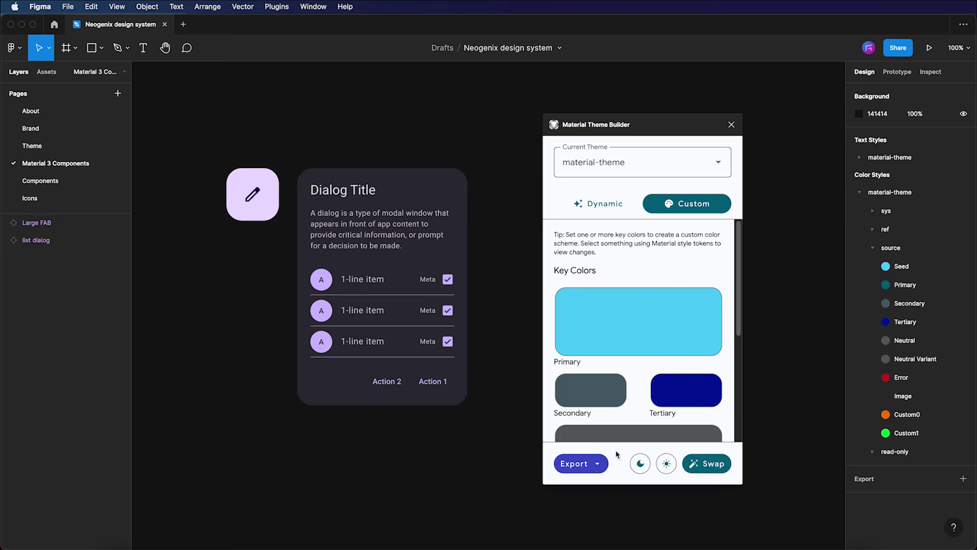
click(389, 197)
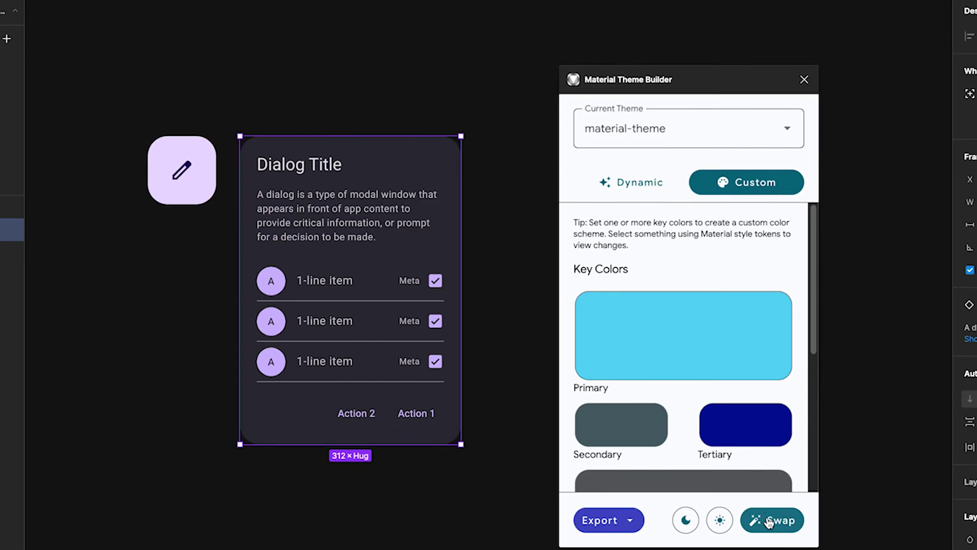
Swap the list dialog onto material-theme tokens and preview it in light, then dark mode
click(769, 523)
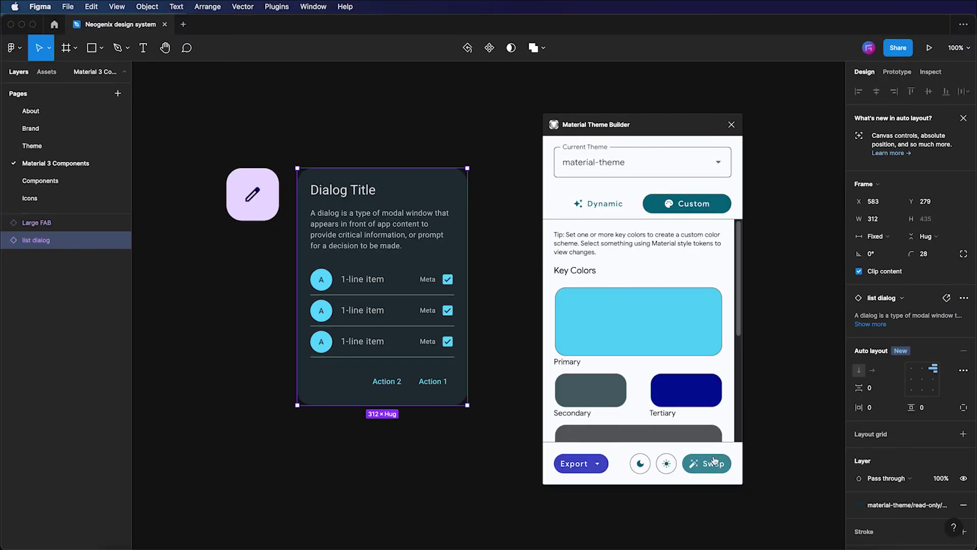
click(667, 465)
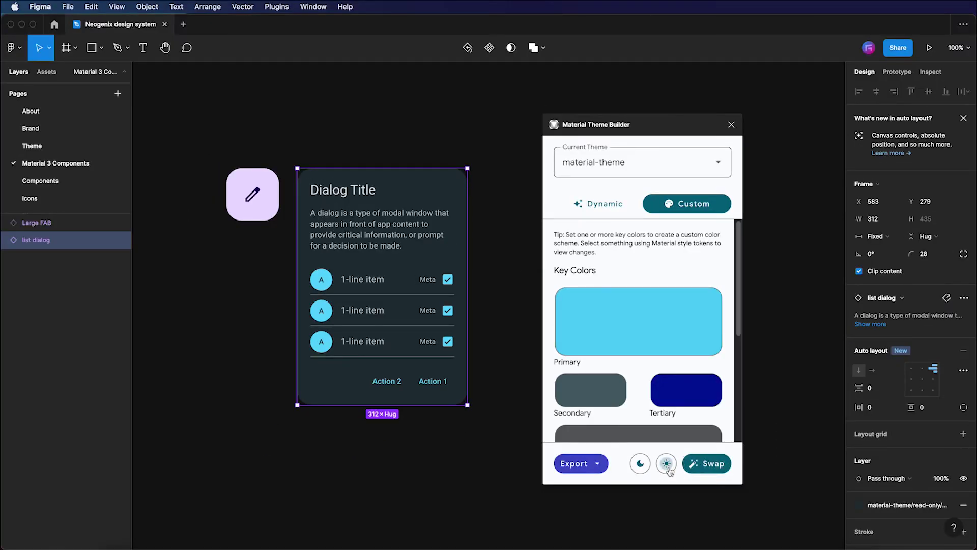
click(641, 466)
Swap the Large FAB onto material-theme tokens, ending in dark mode with a dark teal fill
click(271, 206)
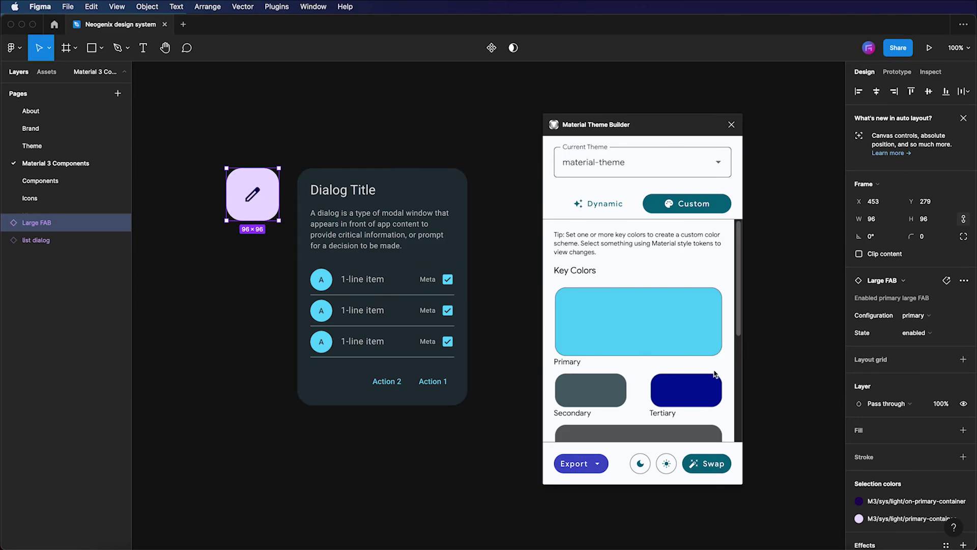
click(697, 465)
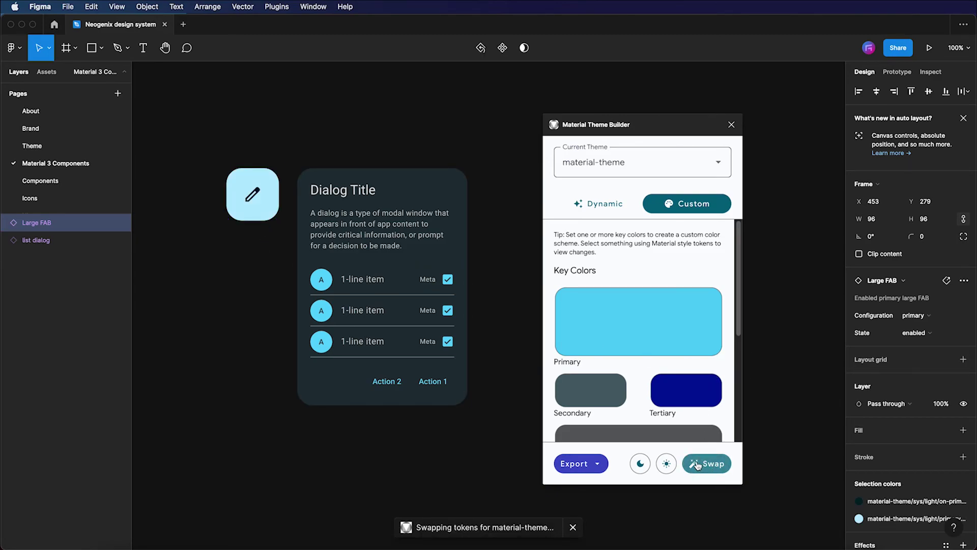
click(666, 464)
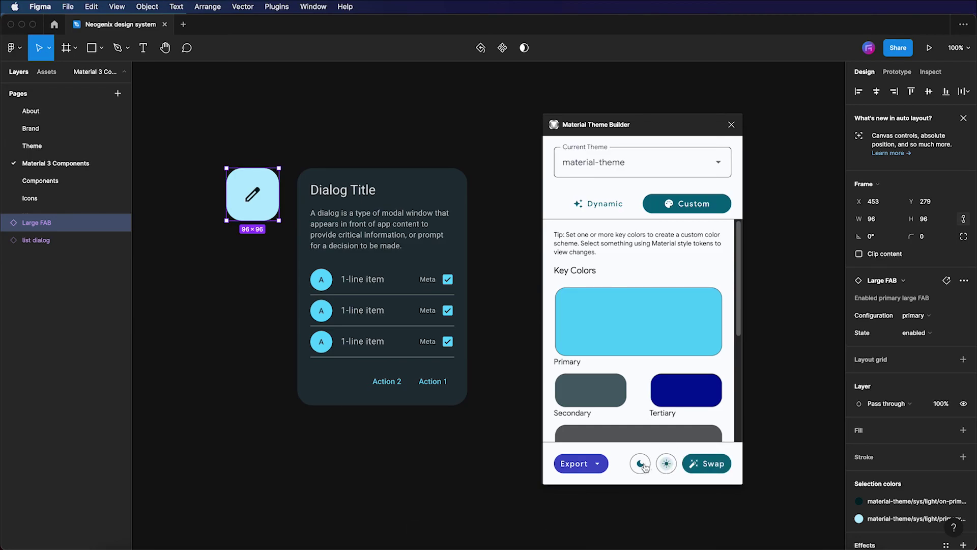
click(642, 465)
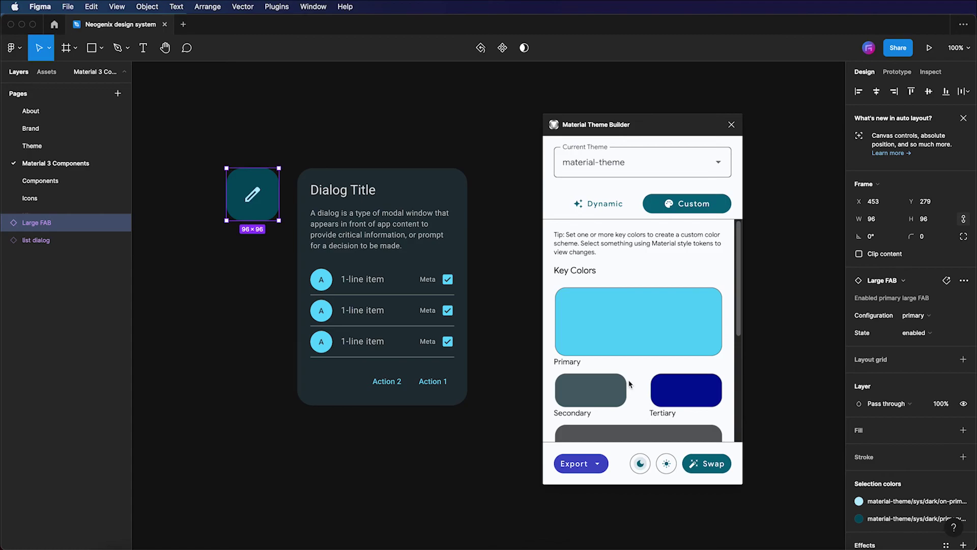
Return to the Theme page and move the theme builder window further right
click(32, 147)
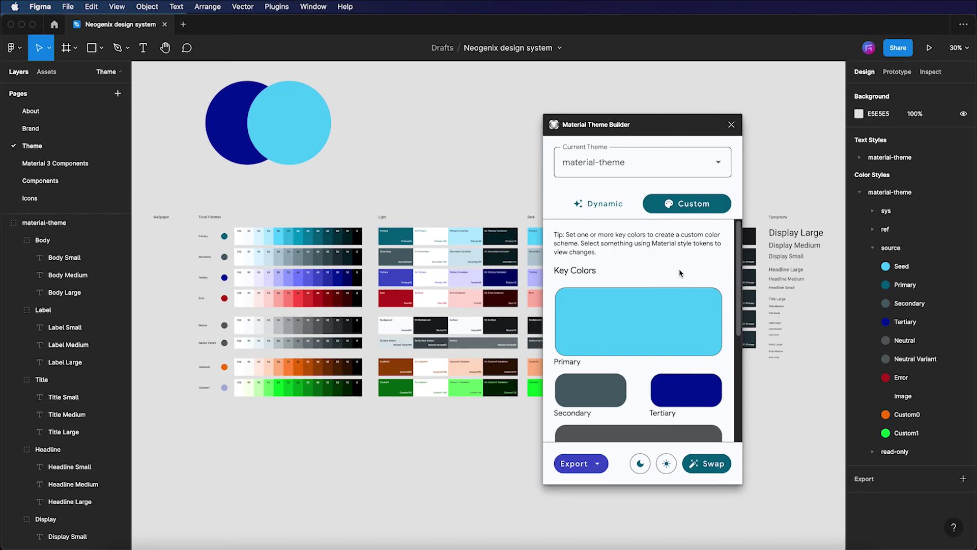
drag(668, 129, 744, 99)
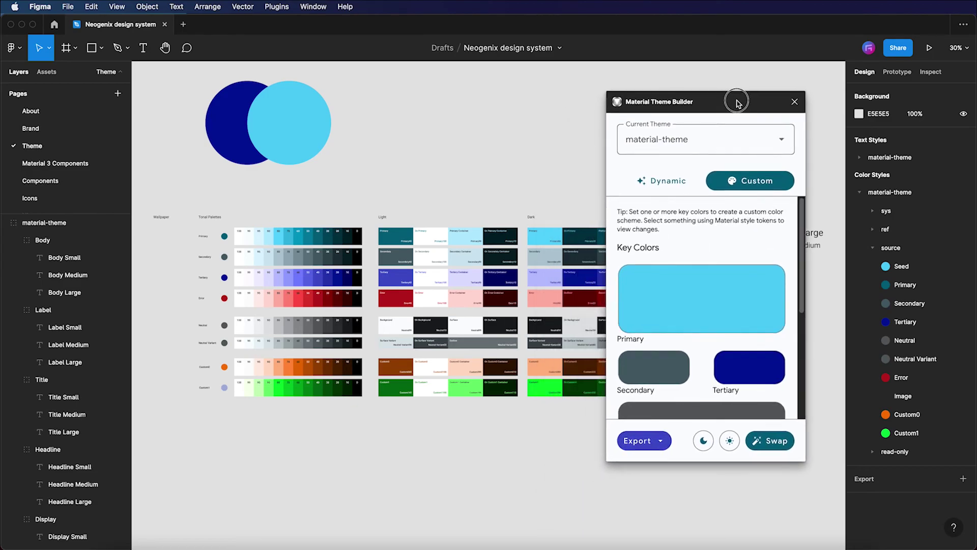